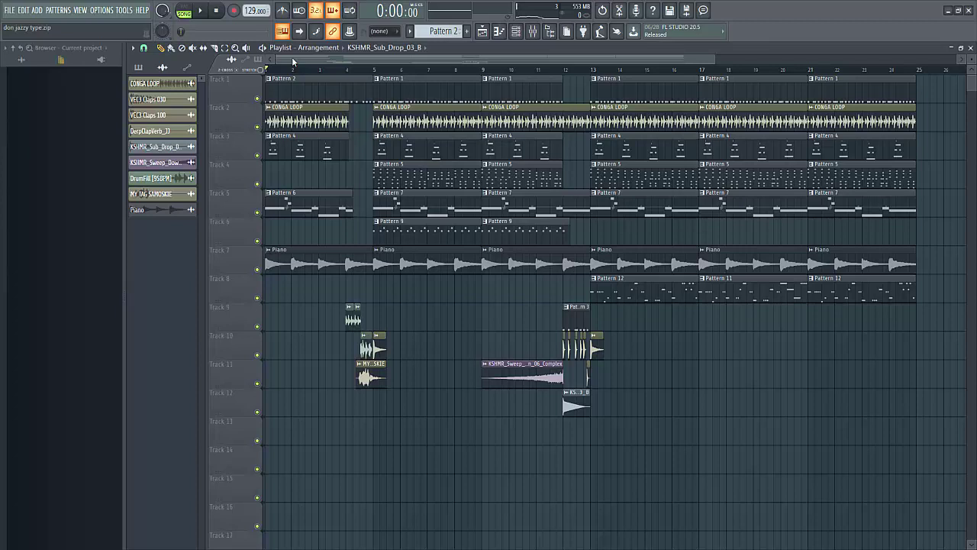
Select Pattern 1 and show its kick and percussion steps in the channel rack.
left_click(517, 34)
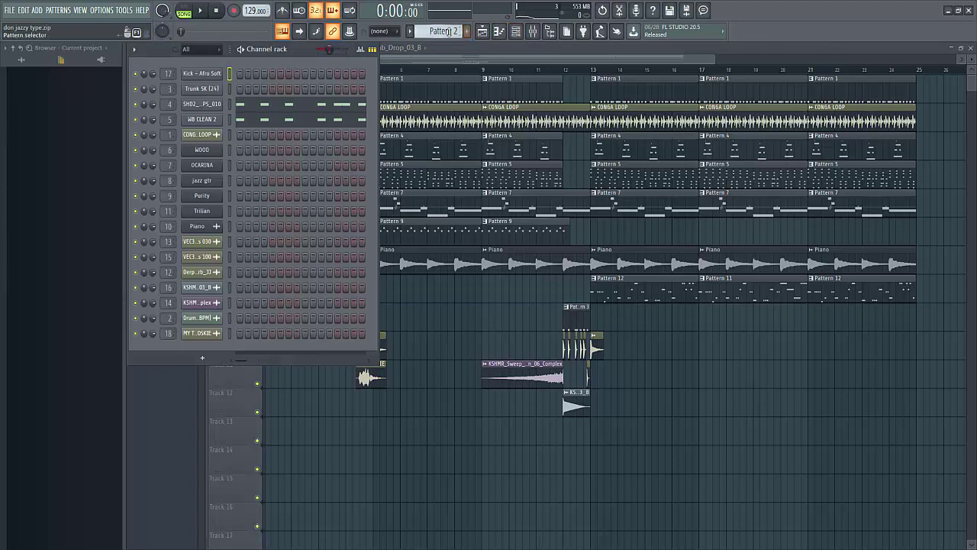
scroll(451, 32, "up", 1)
left_click(468, 56)
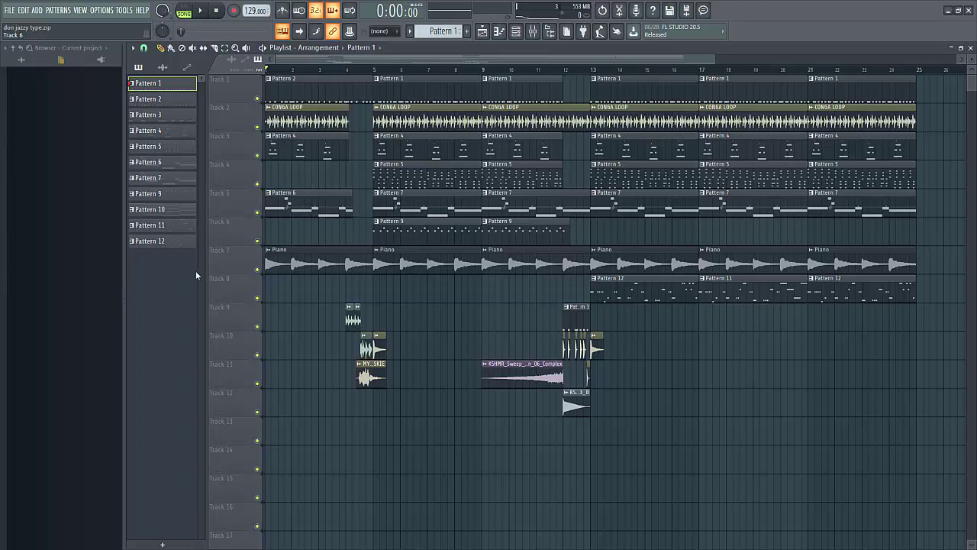
key("F6")
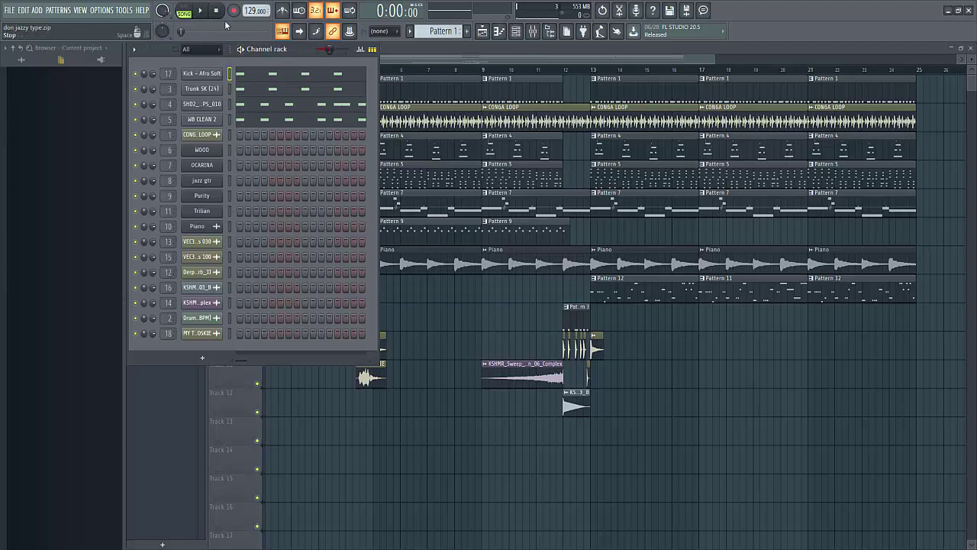
Show Trunk SK (24)'s notes in the piano roll and switch playback to pattern mode.
key("F7")
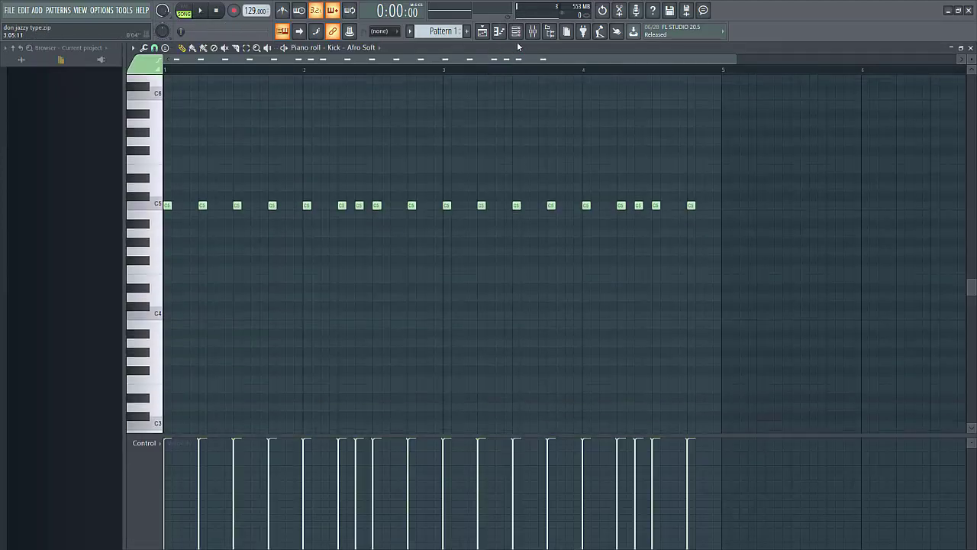
left_click(517, 34)
left_click(305, 93)
left_click(185, 13)
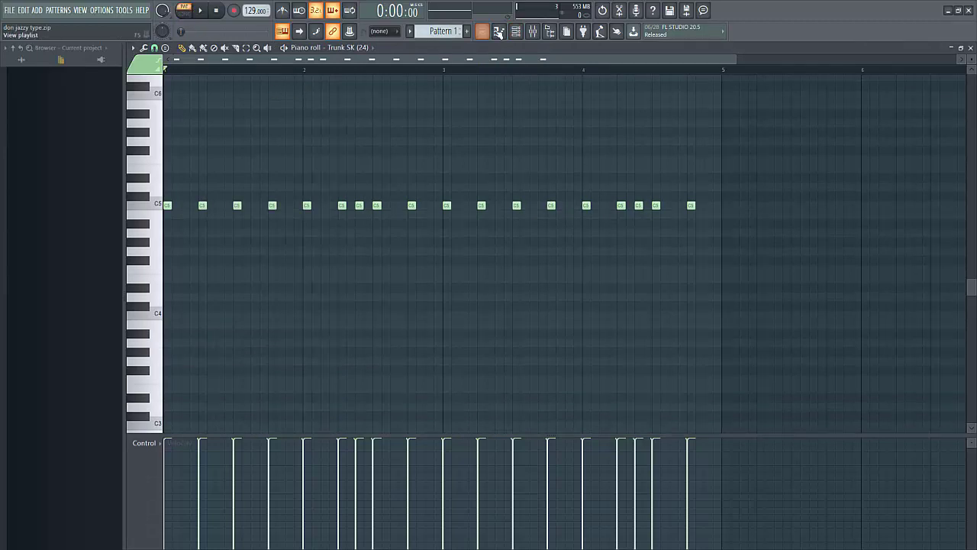
Solo Trunk SK, play its piano roll notes, then stop and return to the channel rack.
left_click(520, 30)
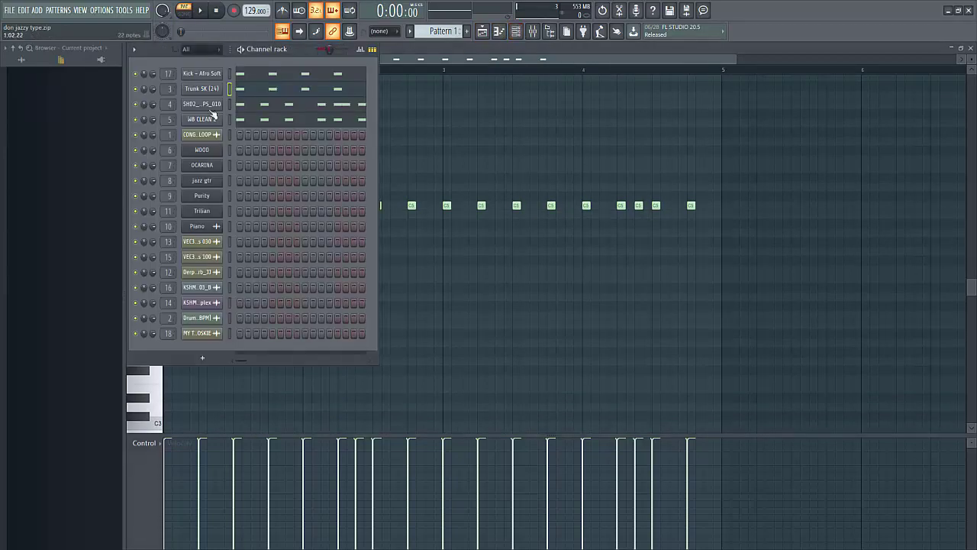
right_click(138, 90)
key("space")
key("F7")
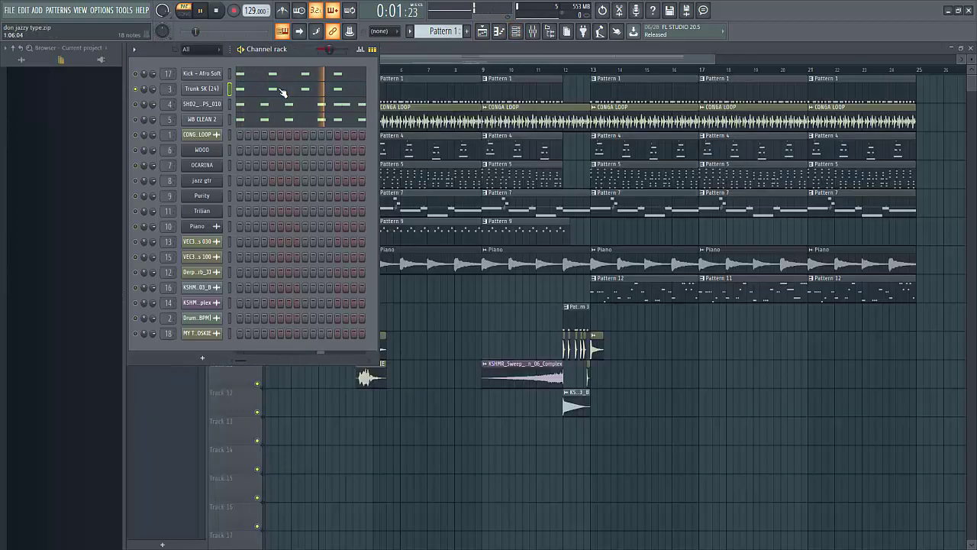
key("F7")
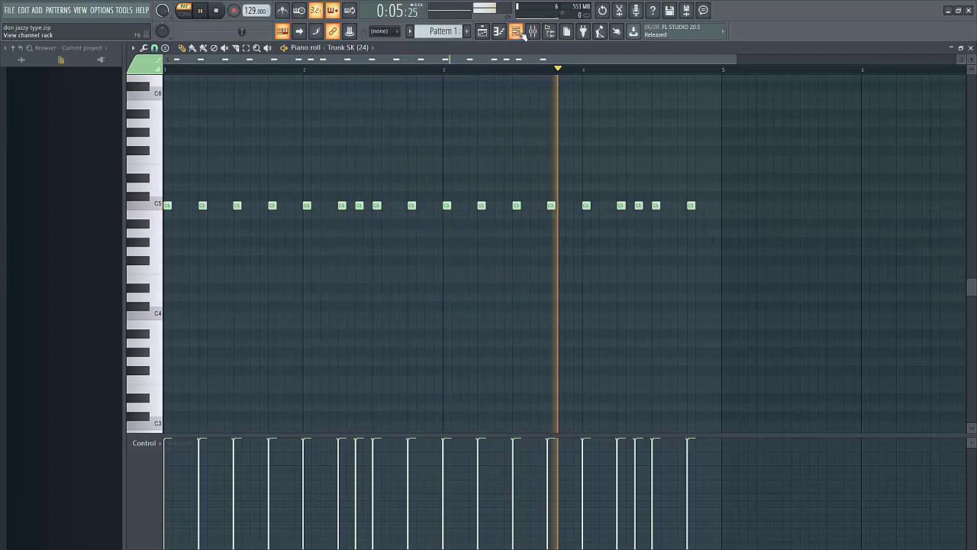
key("space")
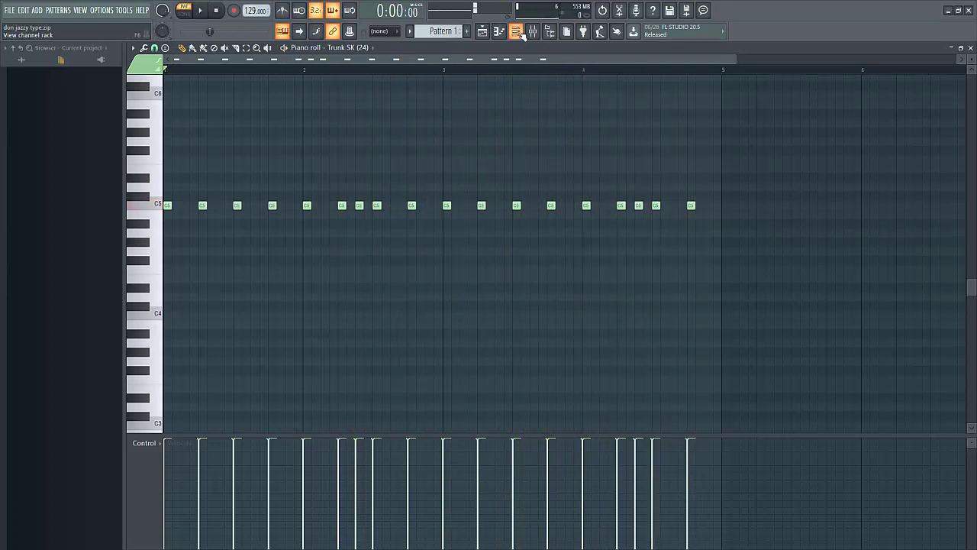
left_click(518, 32)
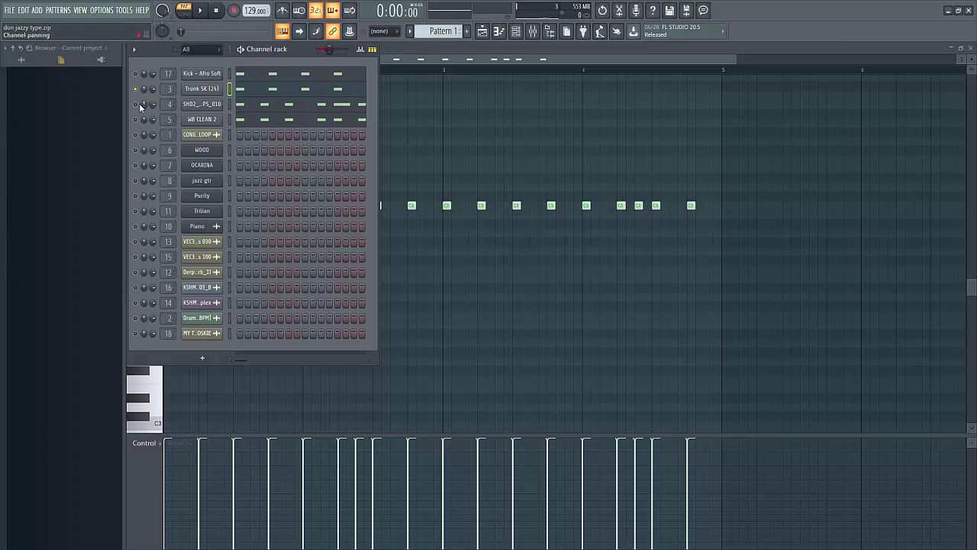
Play the SHD2_PD_CLAPS_010 pattern, view WB CLEAN 2's C5 notes, then stop playback.
left_click(258, 112)
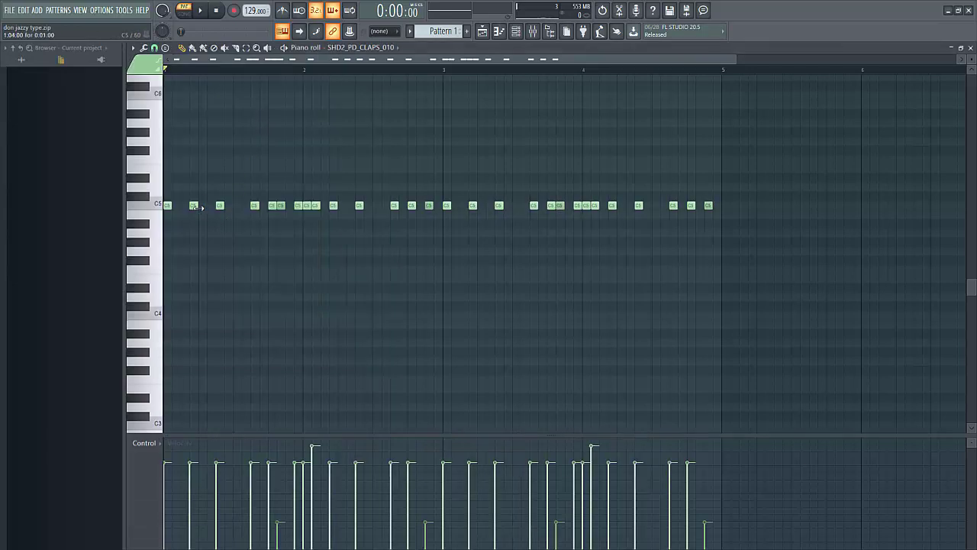
key("space")
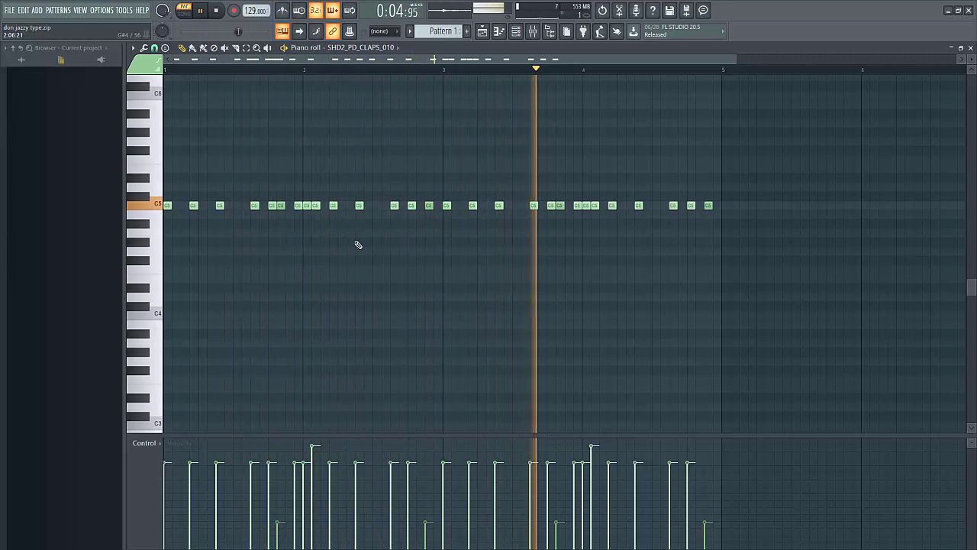
left_click(522, 33)
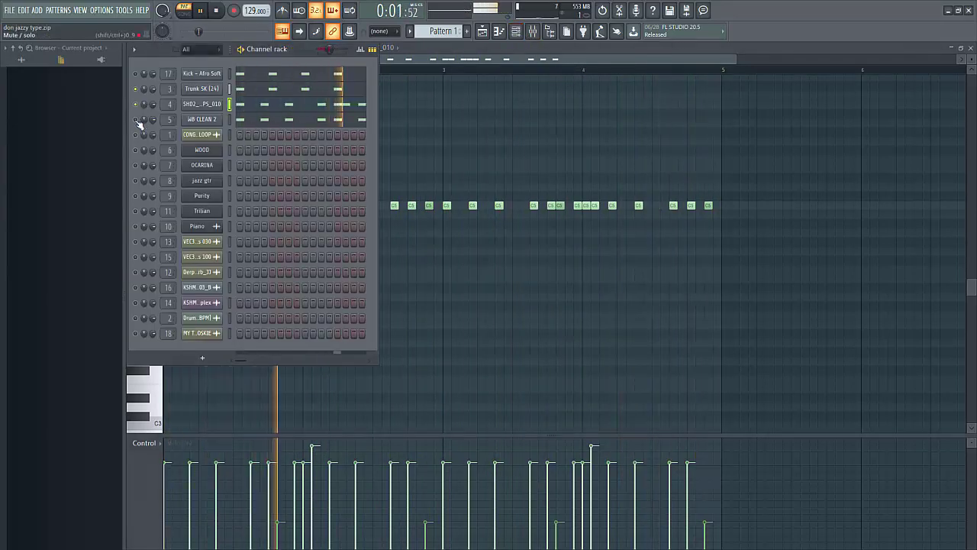
left_click(256, 122)
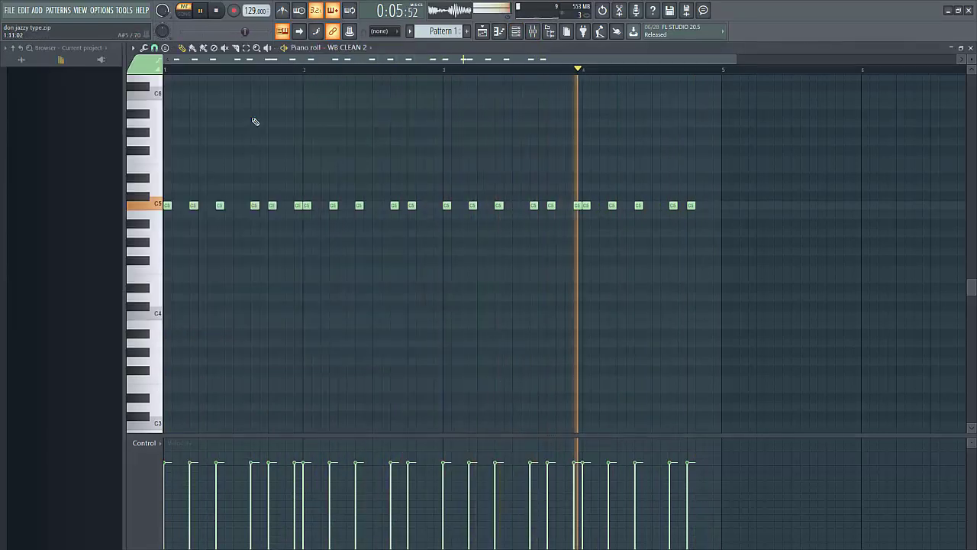
key("F6")
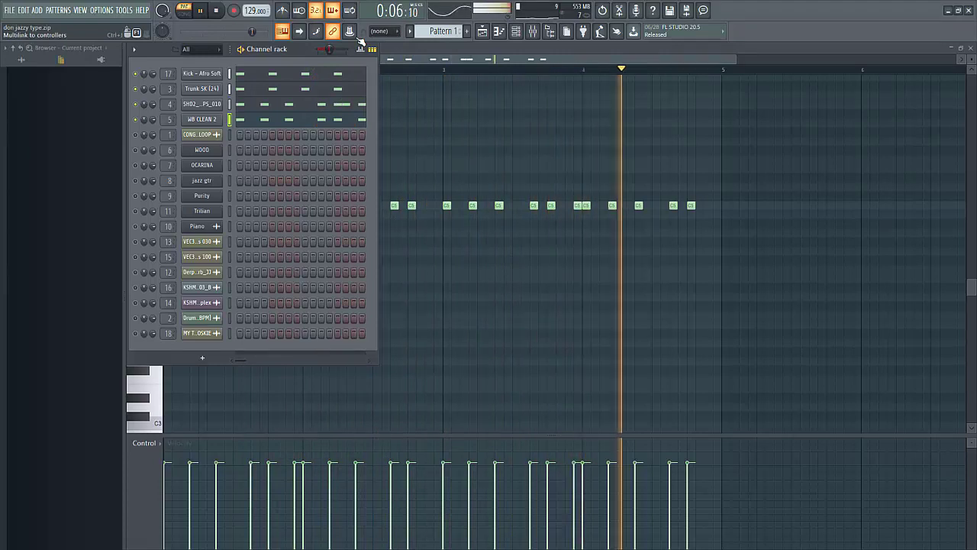
key("space")
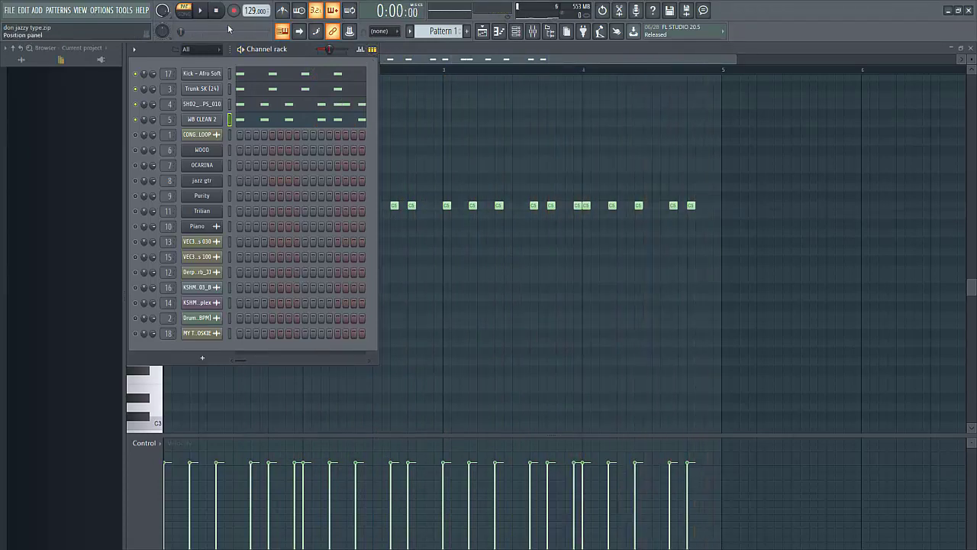
Play from bar 5 with only Tracks 1 and 2, then open CONGA LOOP's sampler settings.
left_click(482, 32)
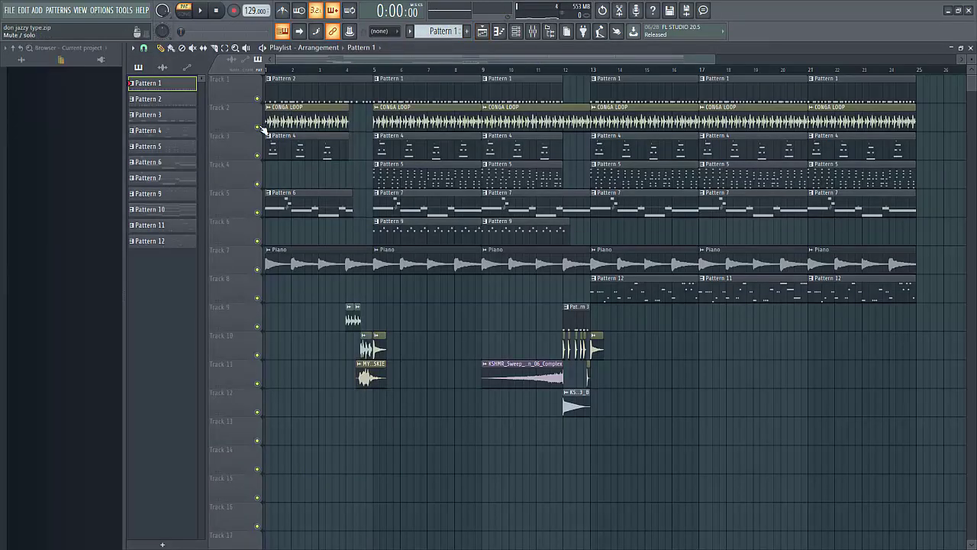
left_click(375, 71)
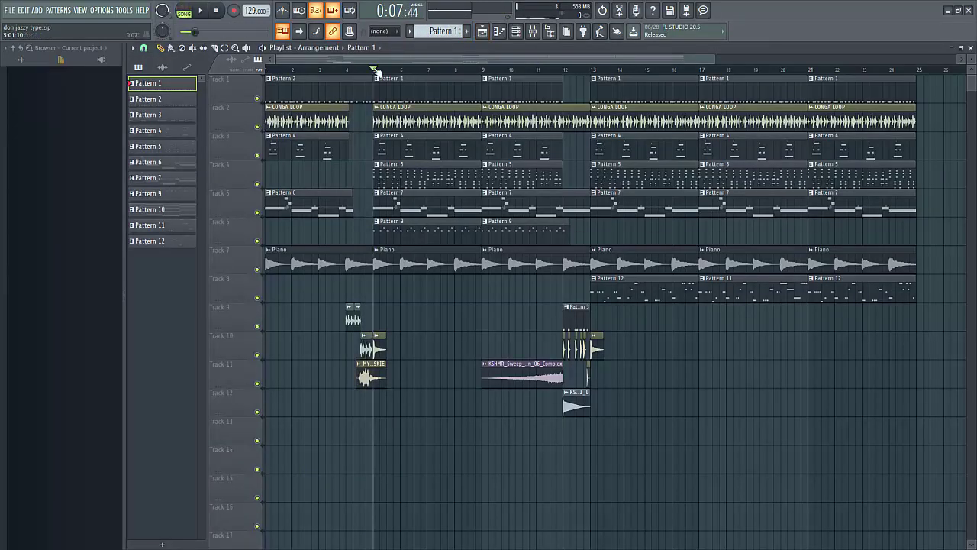
right_click(258, 127)
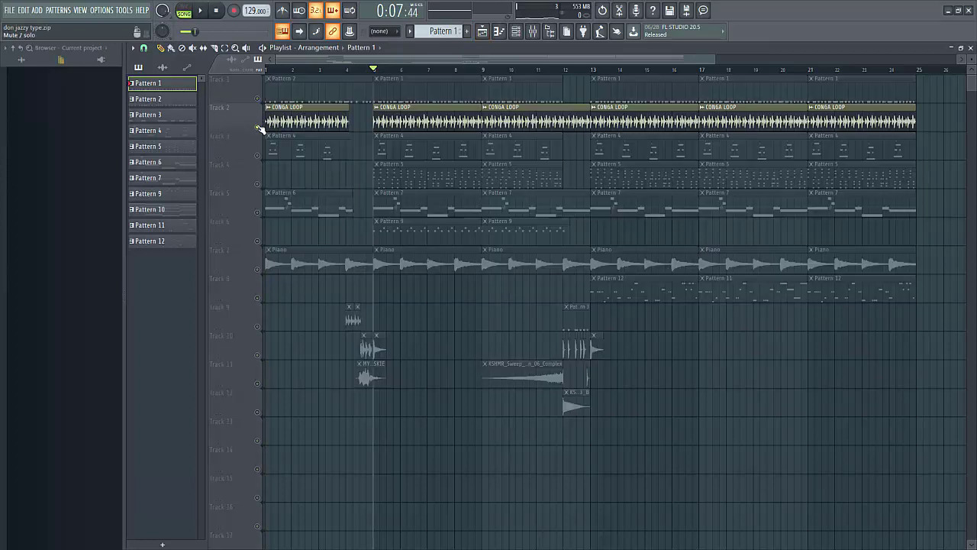
left_click(257, 98)
key("space")
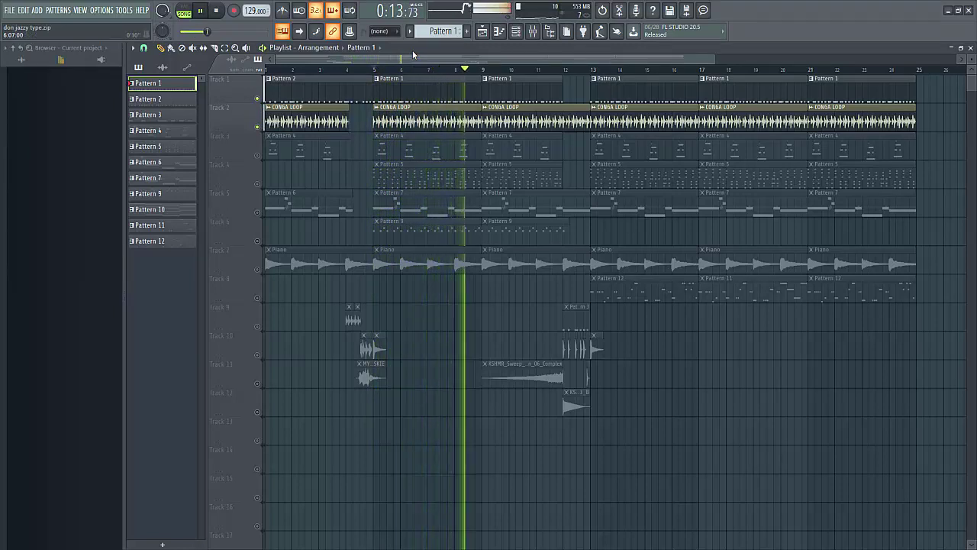
key("space")
left_click(395, 107)
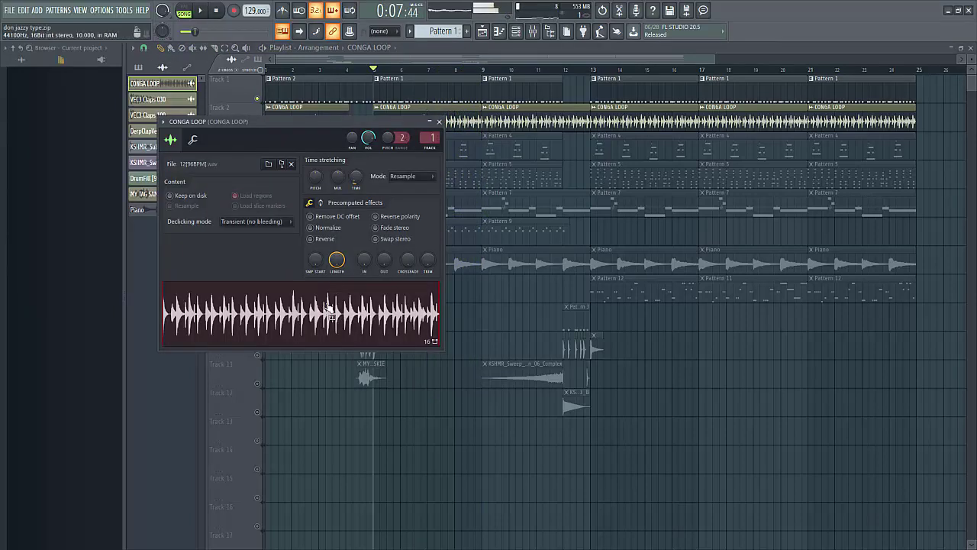
Show the mixer on the CONGA LOOP insert and its Fruity parametric EQ 2.
left_click(532, 31)
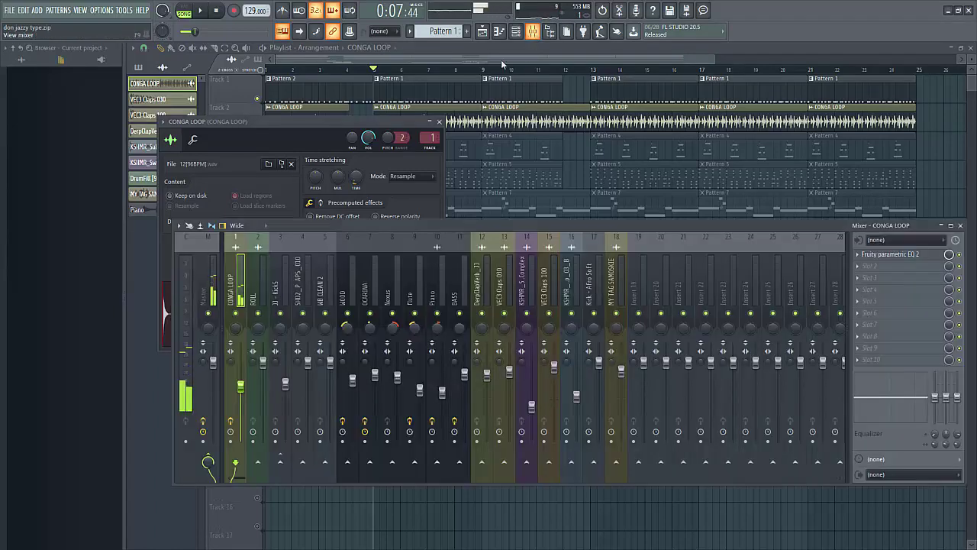
left_click(890, 255)
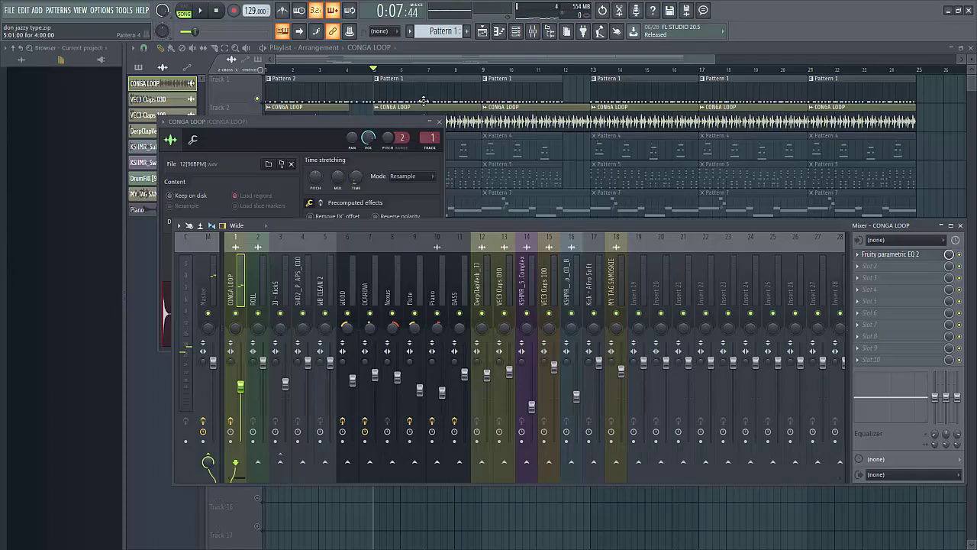
Step to Pattern 4 and open the WOOD chord notes in the piano roll.
left_click(516, 30)
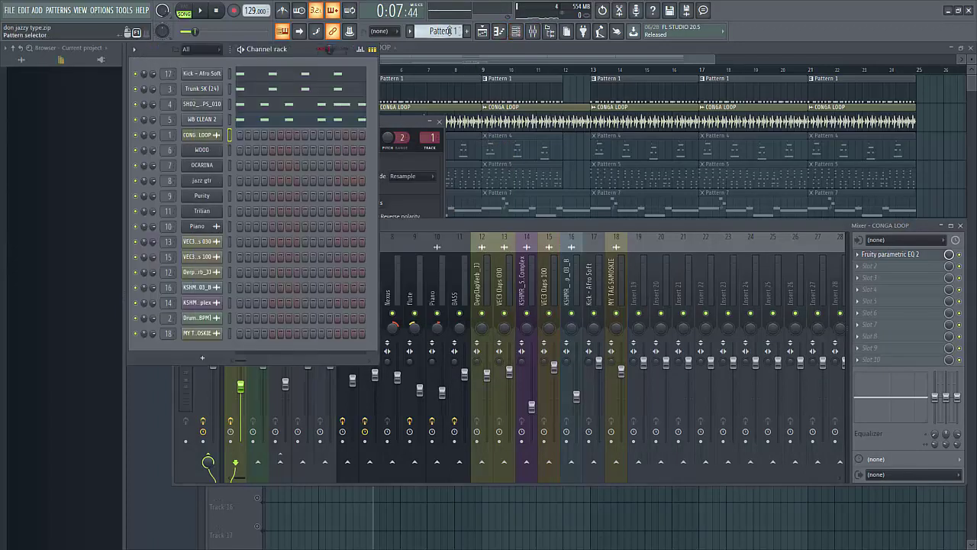
scroll(440, 31, "down", 1)
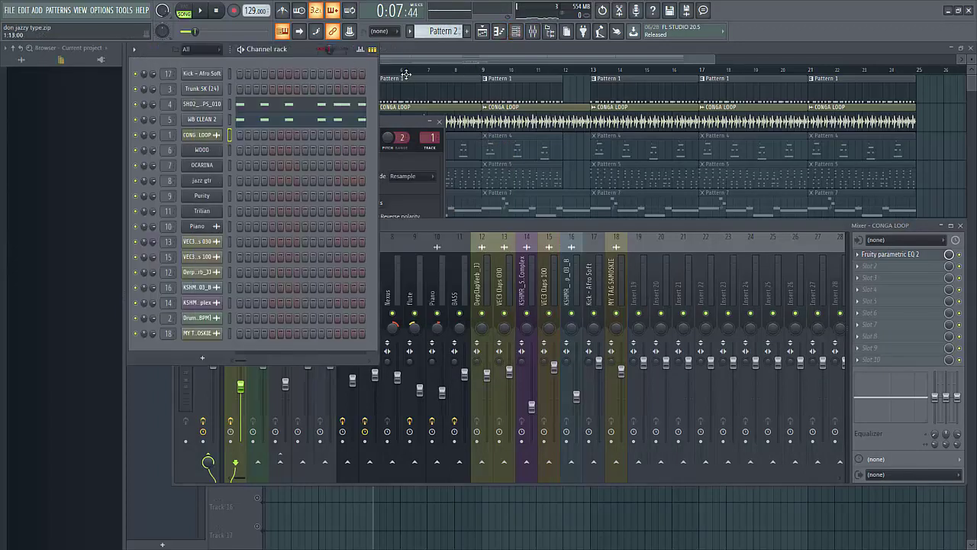
scroll(440, 30, "down", 1)
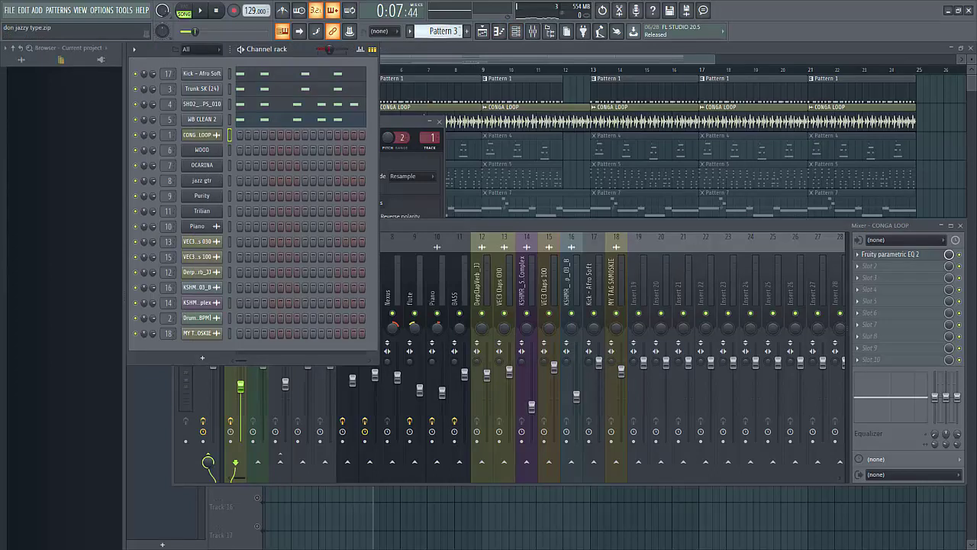
scroll(440, 31, "down", 1)
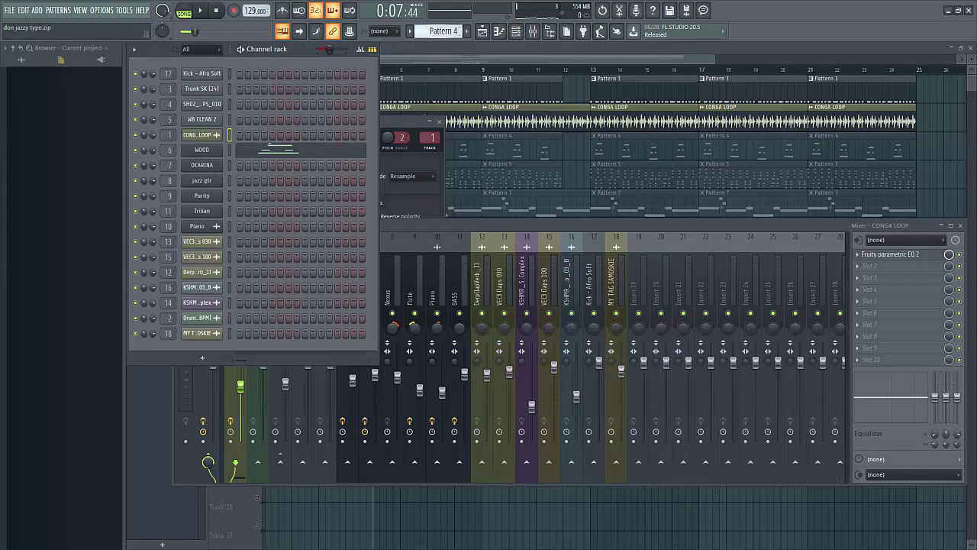
left_click(256, 155)
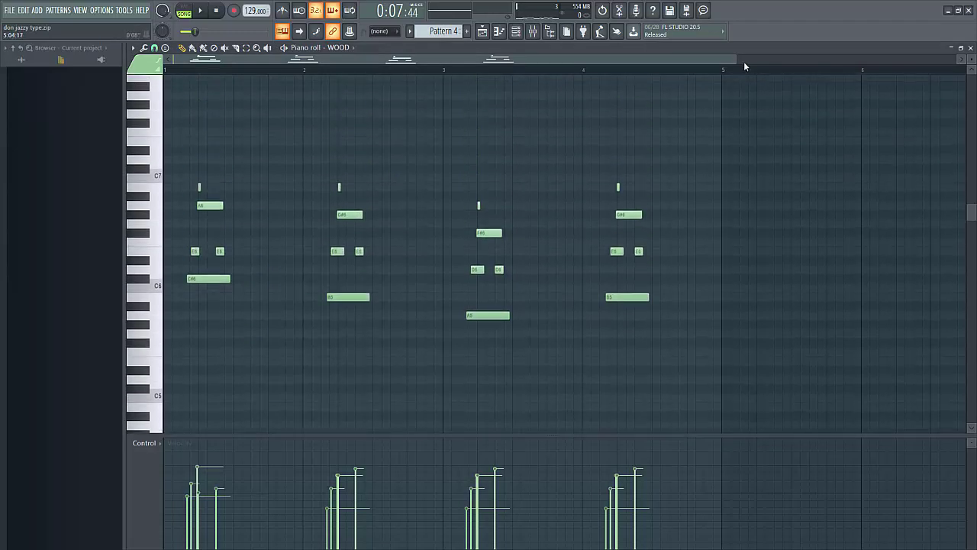
left_click_drag(738, 59, 533, 75)
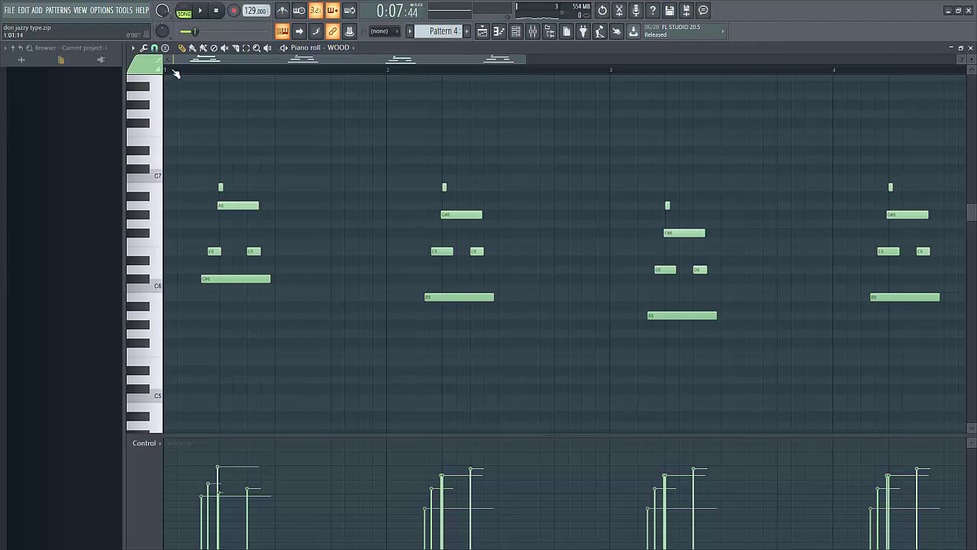
Play the WOOD pattern in pattern mode, then return to the channel rack.
left_click(184, 11)
key("space")
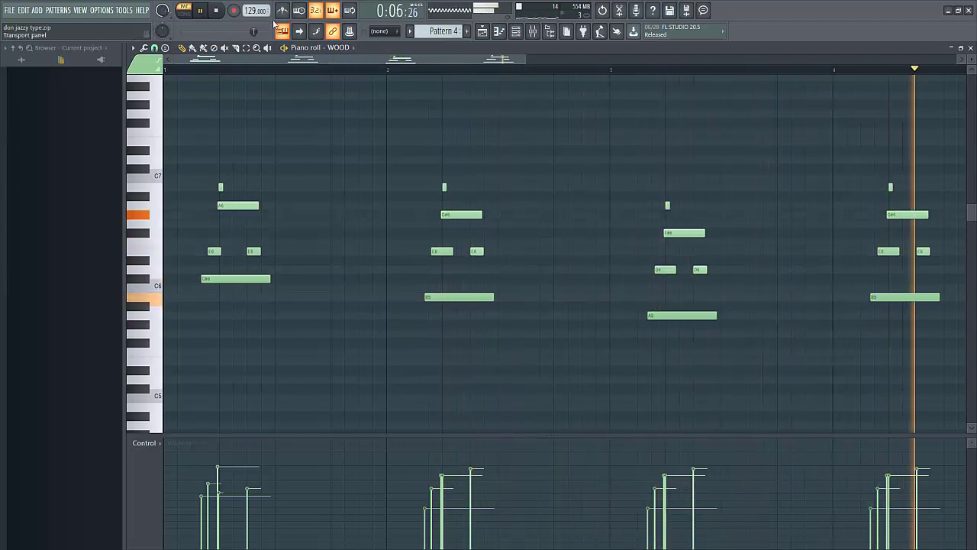
key("space")
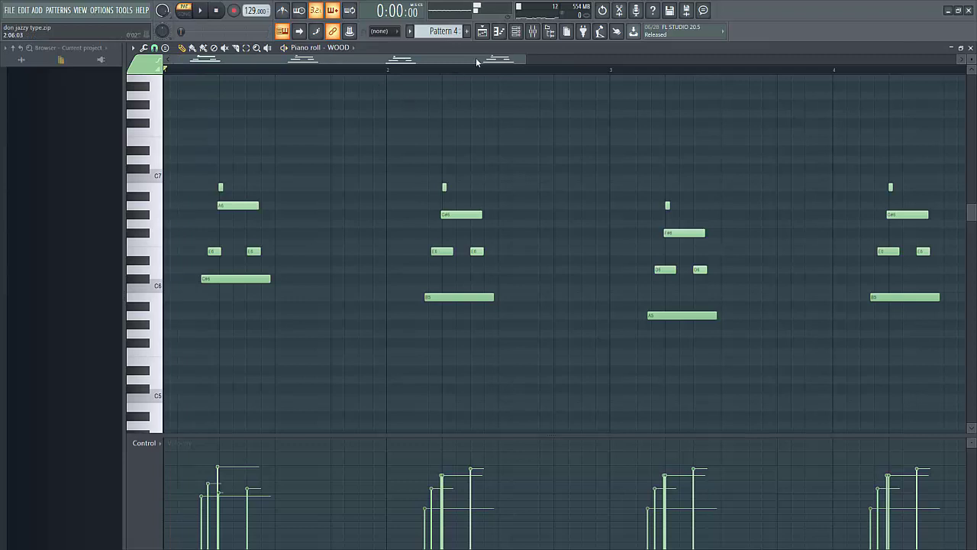
left_click(516, 32)
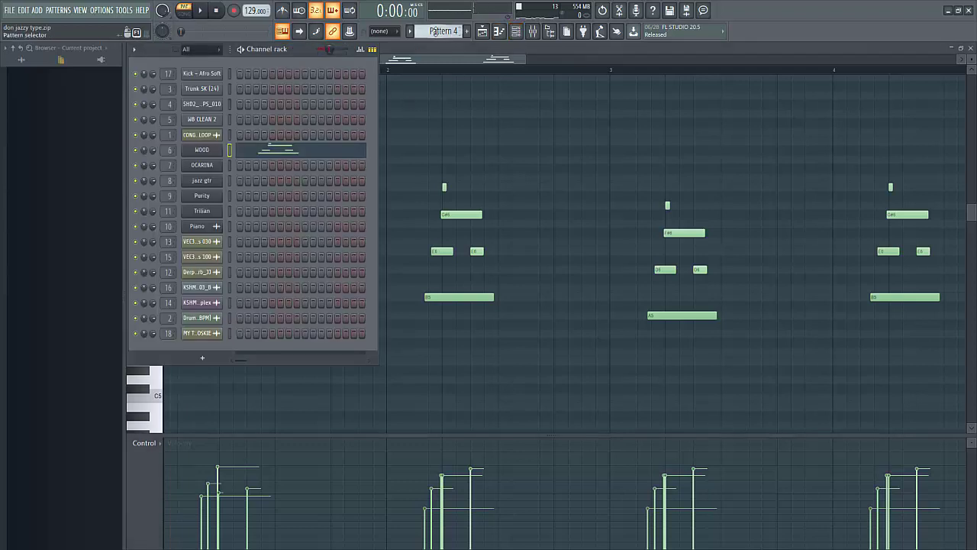
Move to Pattern 5 and play the OCARINA chord part in the piano roll.
scroll(438, 30, "down", 1)
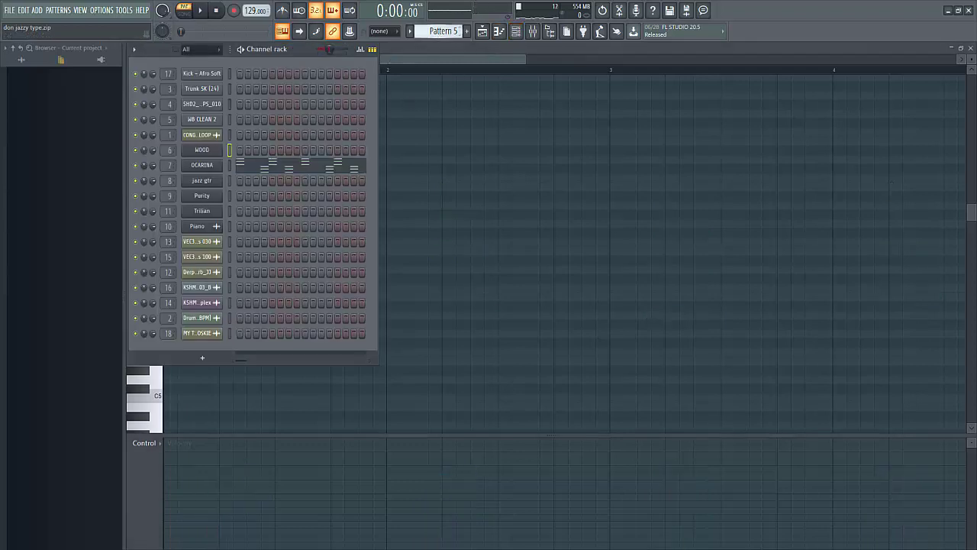
left_click(242, 165)
scroll(302, 188, "down", 4)
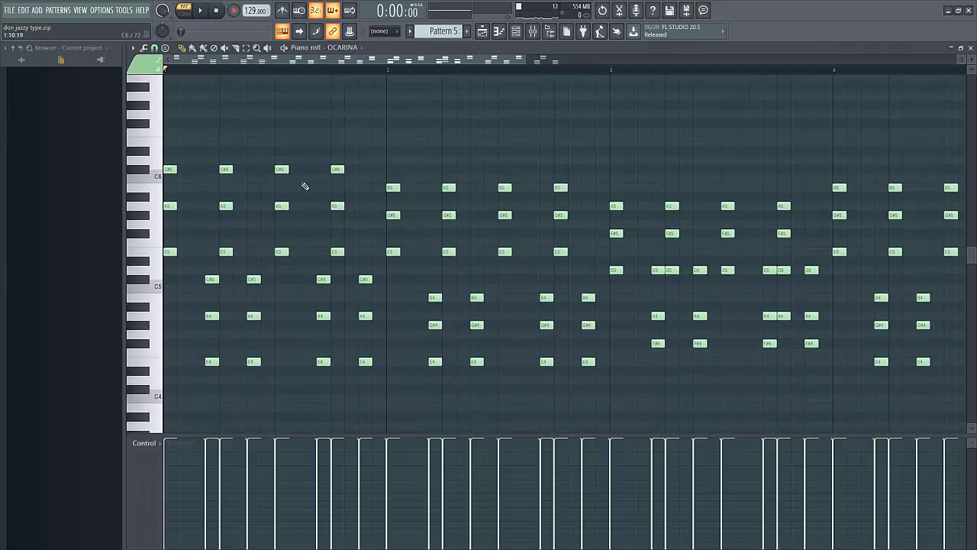
key("space")
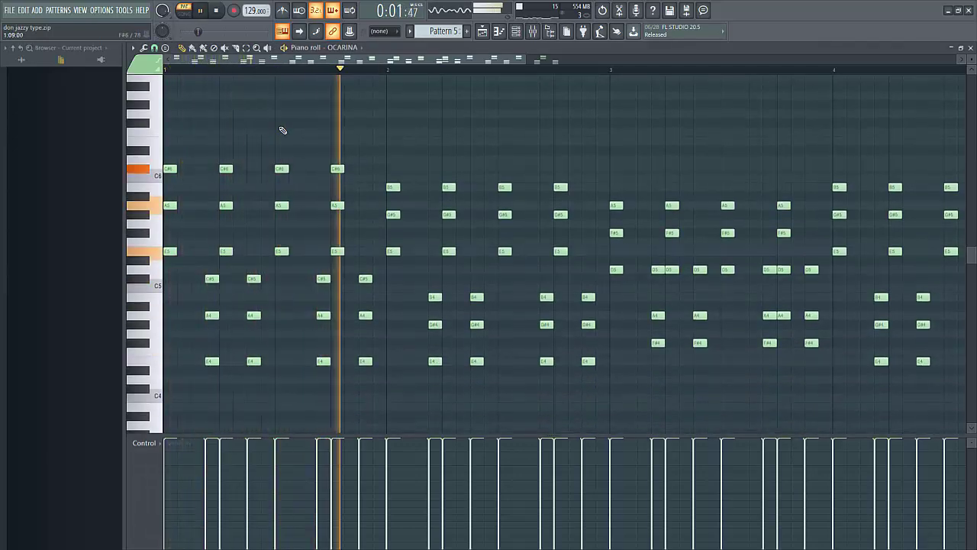
scroll(534, 67, "down", 1)
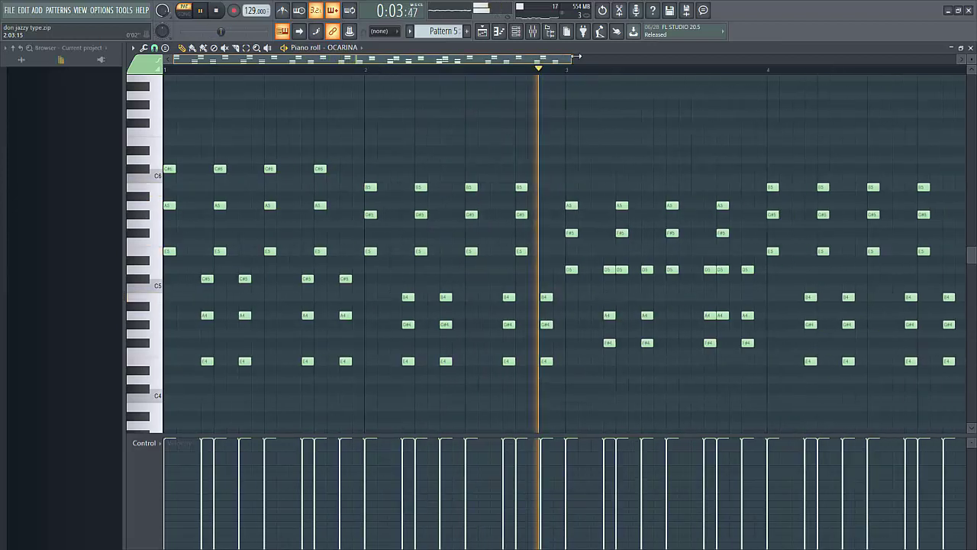
Hear the OCARINA insert through its Fruity parametric EQ 2, then close the EQ.
left_click(538, 36)
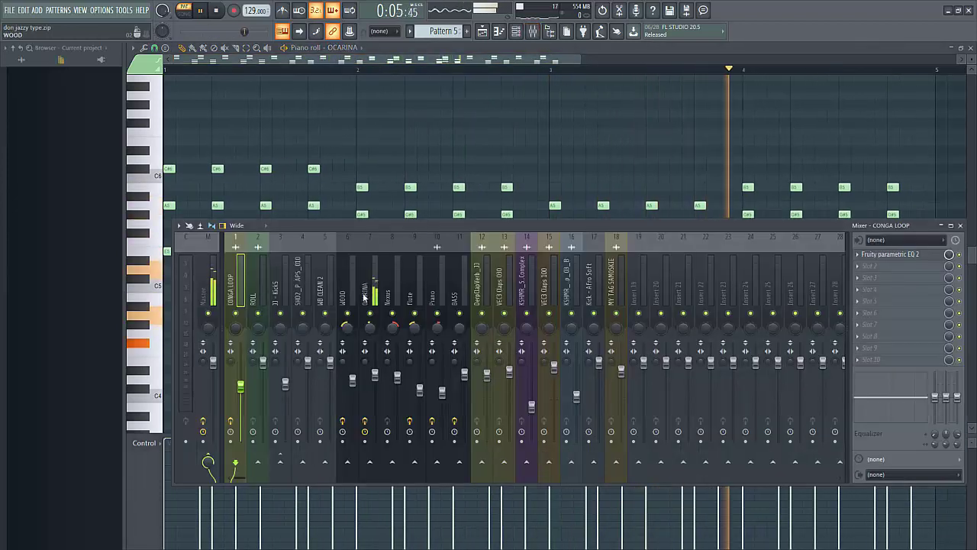
key("space")
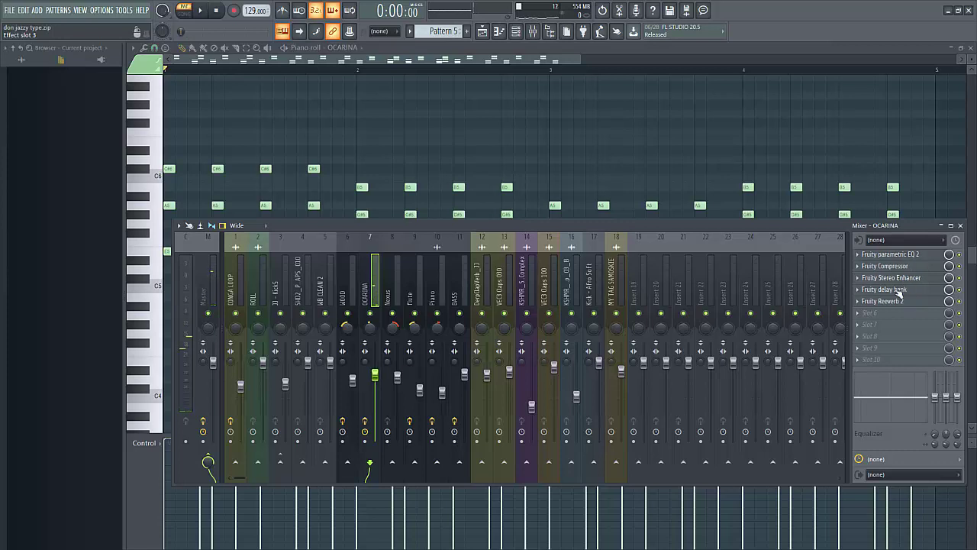
left_click(905, 256)
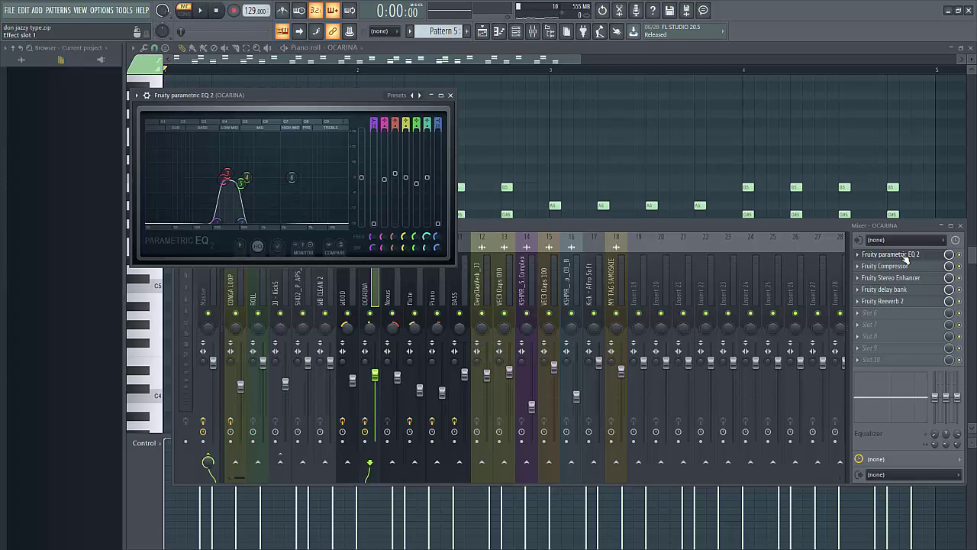
key("space")
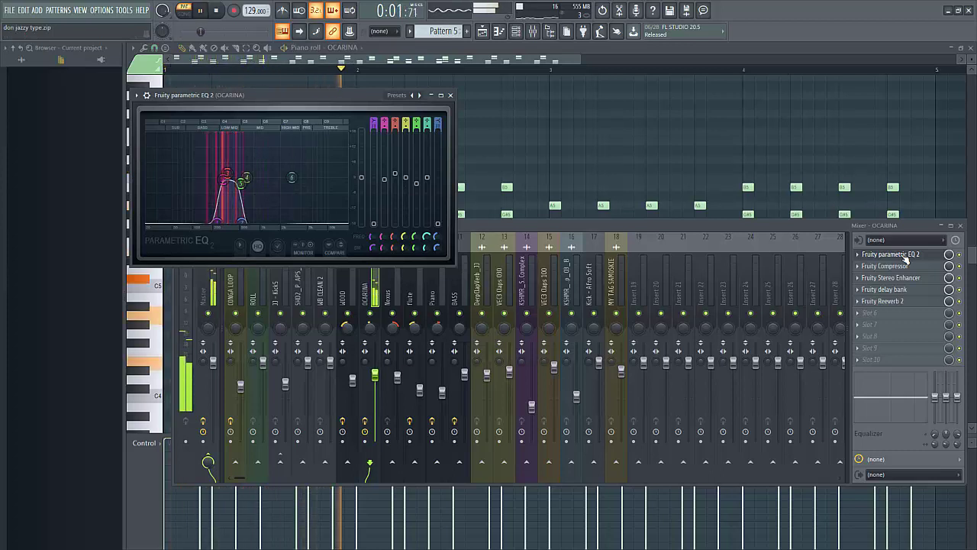
left_click(905, 257)
key("space")
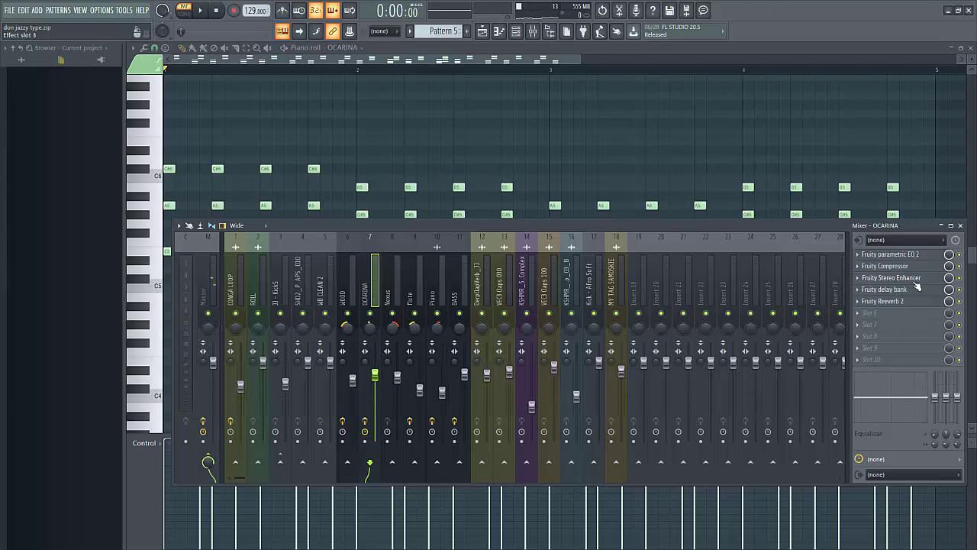
left_click(516, 32)
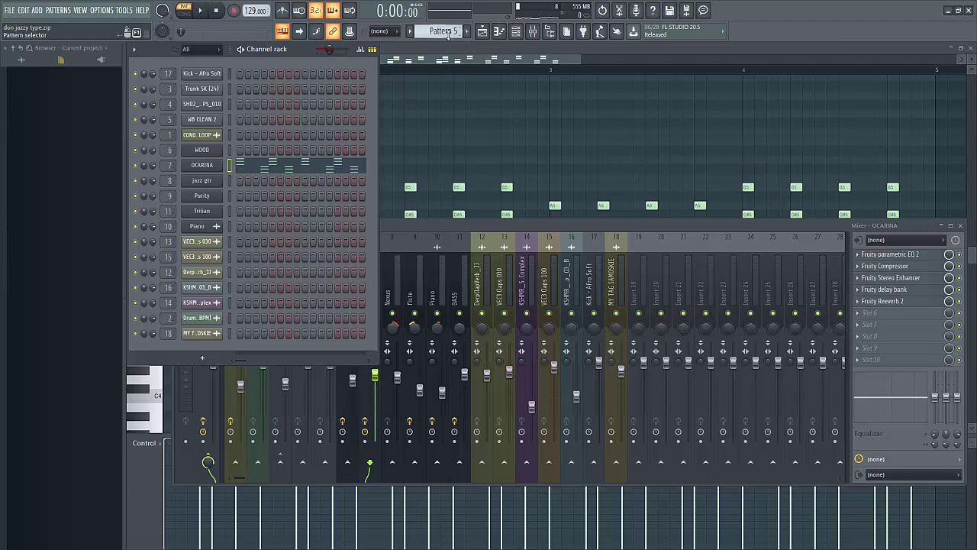
Play the jazz gtr part's notes, then stop with the channel rack showing.
scroll(449, 35, "down", 1)
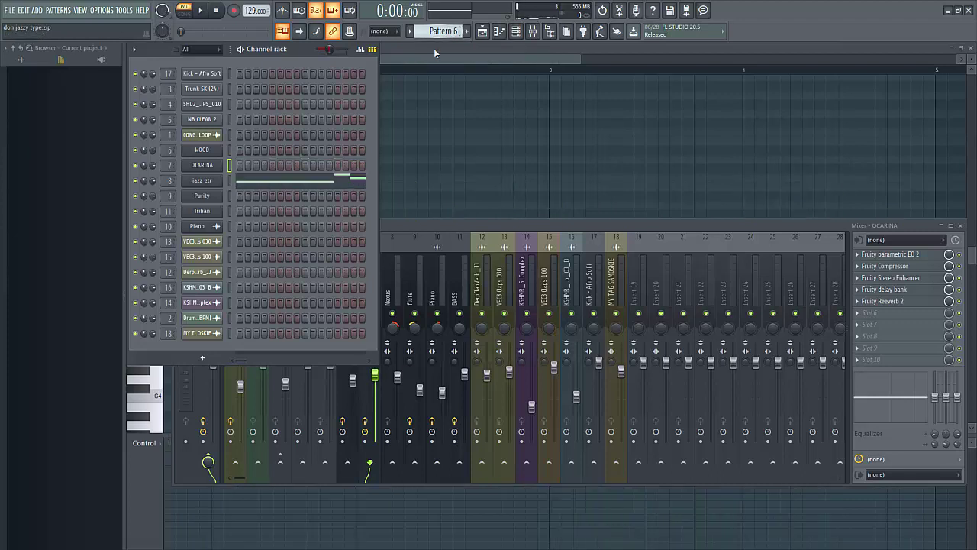
left_click(319, 184)
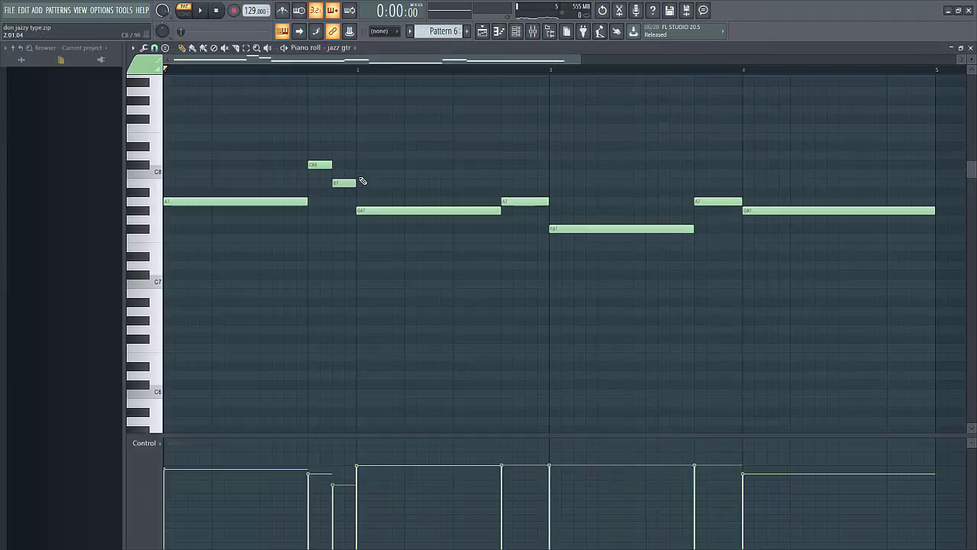
key("space")
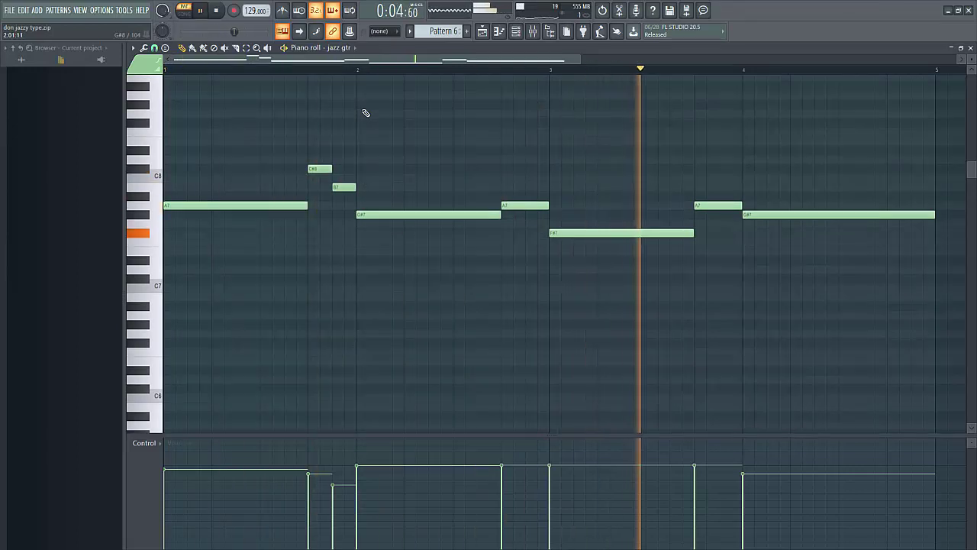
left_click(516, 30)
key("space")
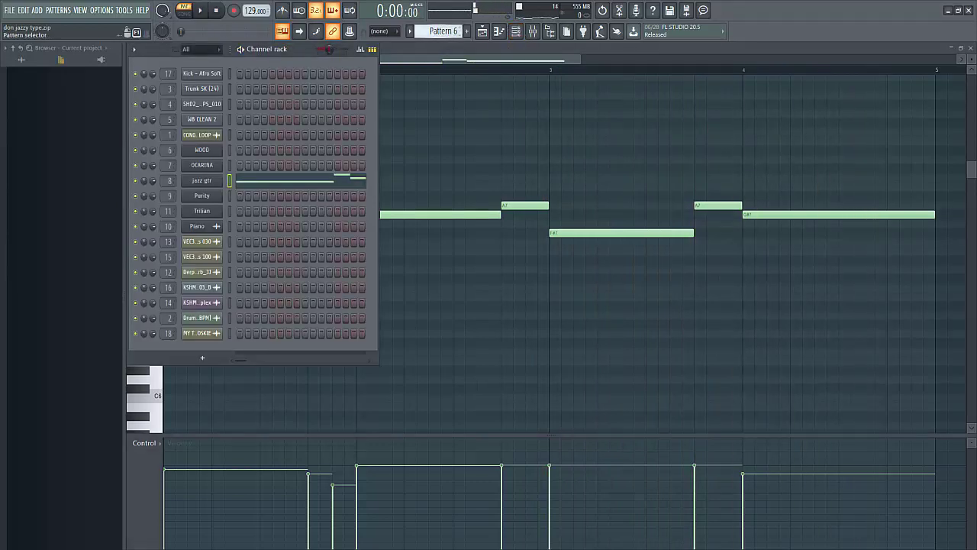
Scroll to Pattern 9 and open the Purity part's A5 and B5 notes.
scroll(447, 32, "down", 1)
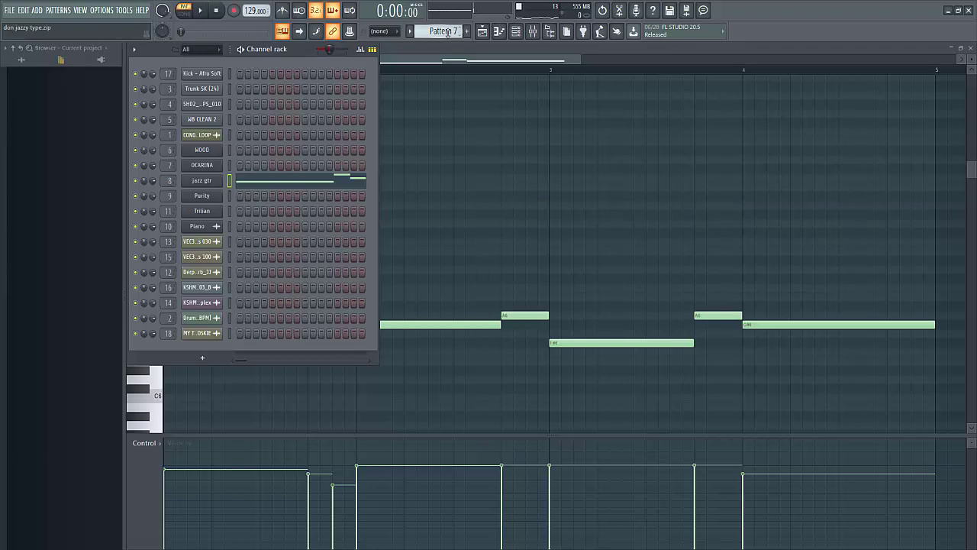
scroll(447, 31, "down", 2)
left_click(290, 197)
Play and stop the Purity pattern, then scroll the channel rack to Pattern 11.
scroll(332, 210, "down", 4)
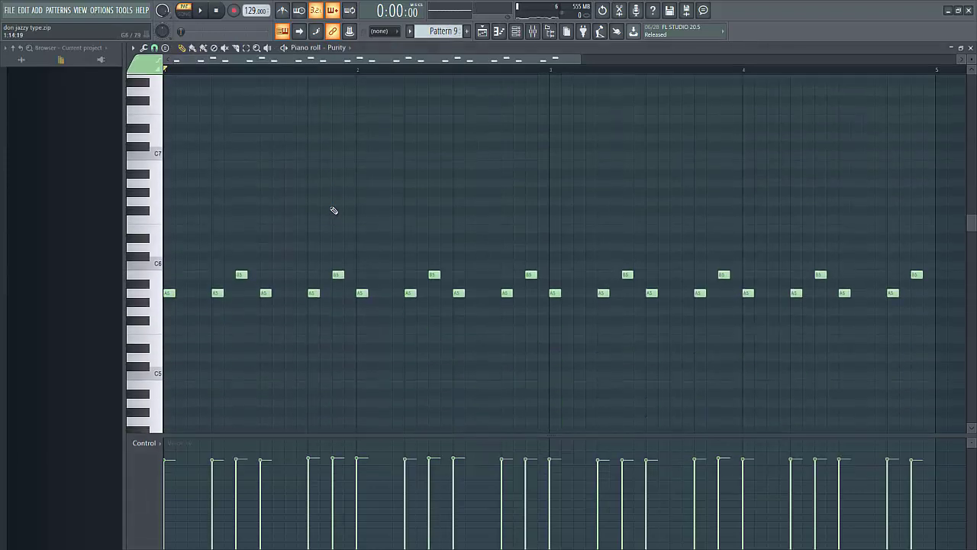
key("space")
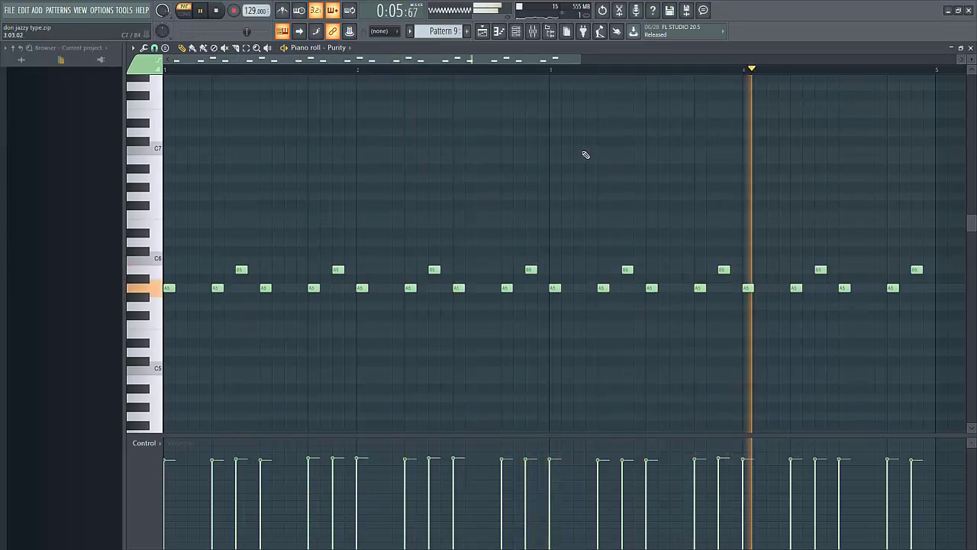
key("space")
left_click(516, 30)
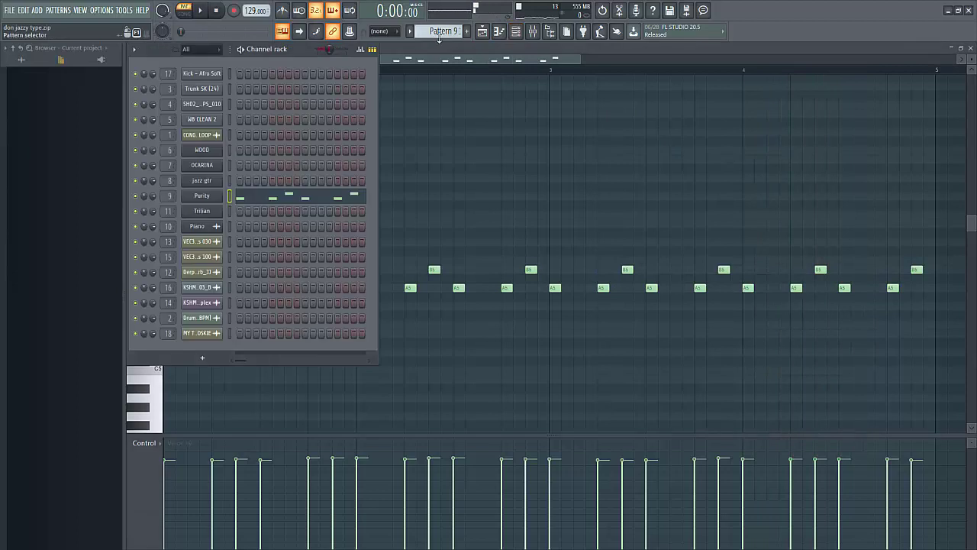
scroll(443, 31, "down", 2)
Play Trilian's Pattern 11 melody (C4 to E5) in the piano roll, then return to the Channel rack.
key("F9")
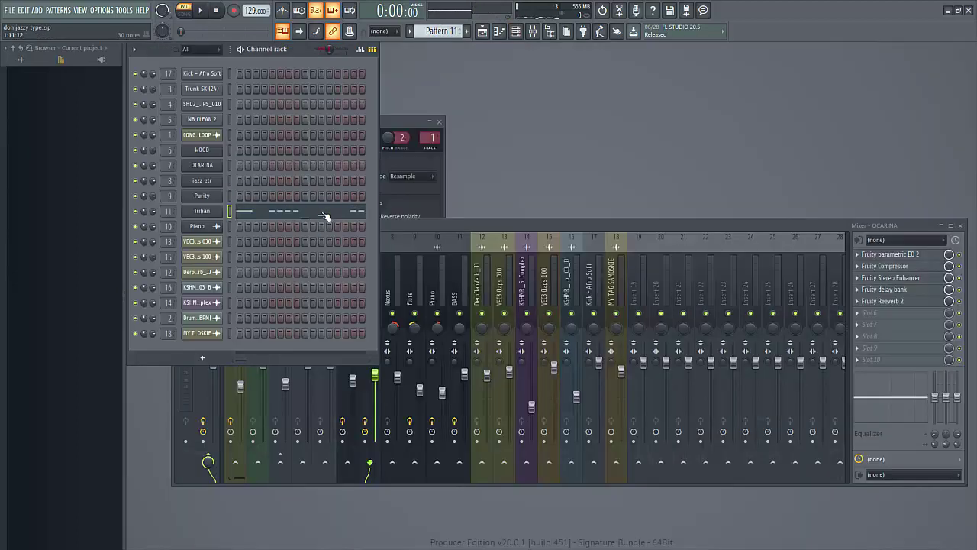
left_click(315, 214)
scroll(349, 220, "down", 4)
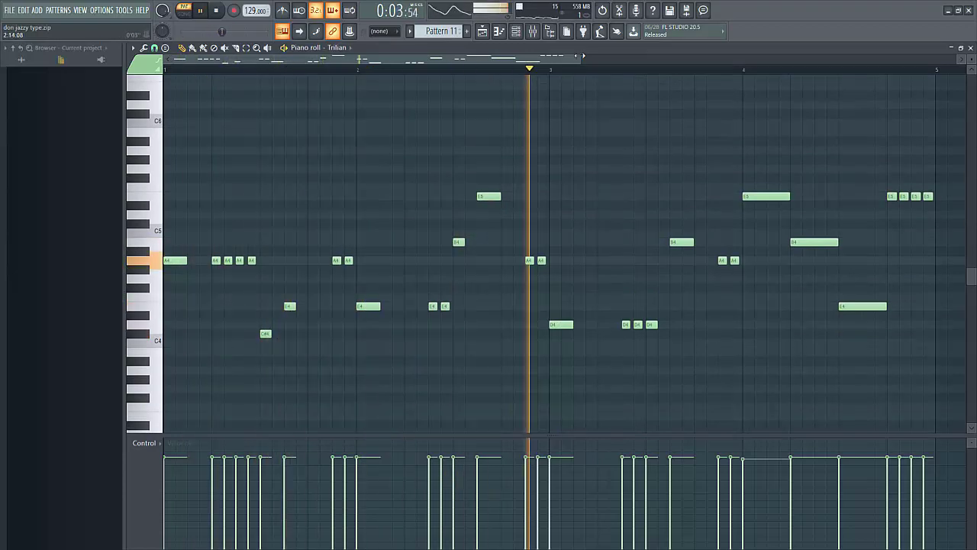
left_click_drag(586, 57, 687, 48)
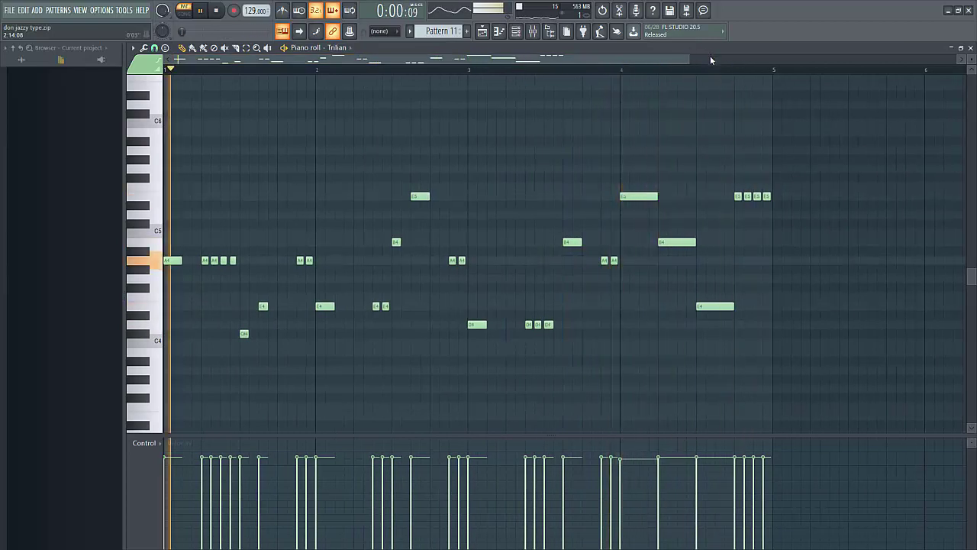
key("space")
left_click(516, 31)
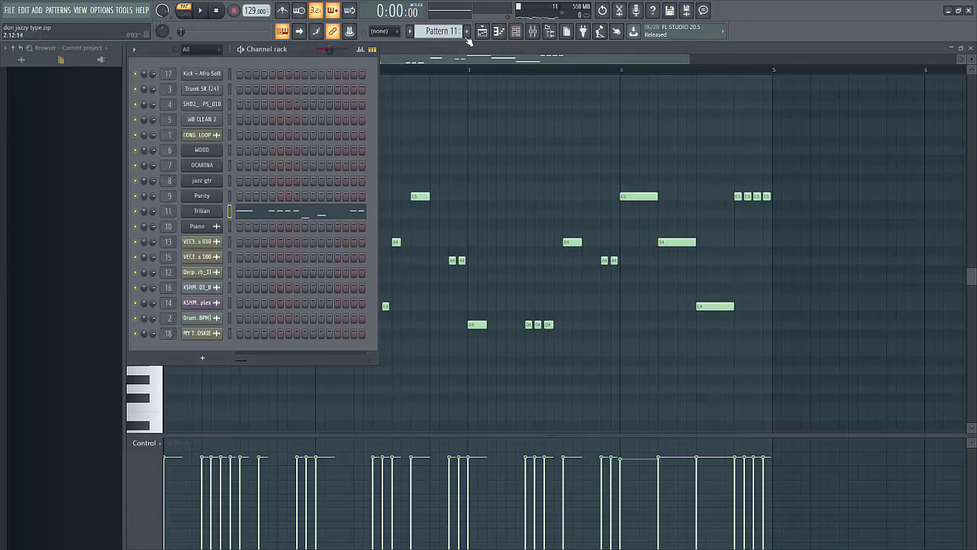
Select Pattern 12, play Trilian's variation in the piano roll, then show the Playlist arrangement.
scroll(441, 30, "down", 1)
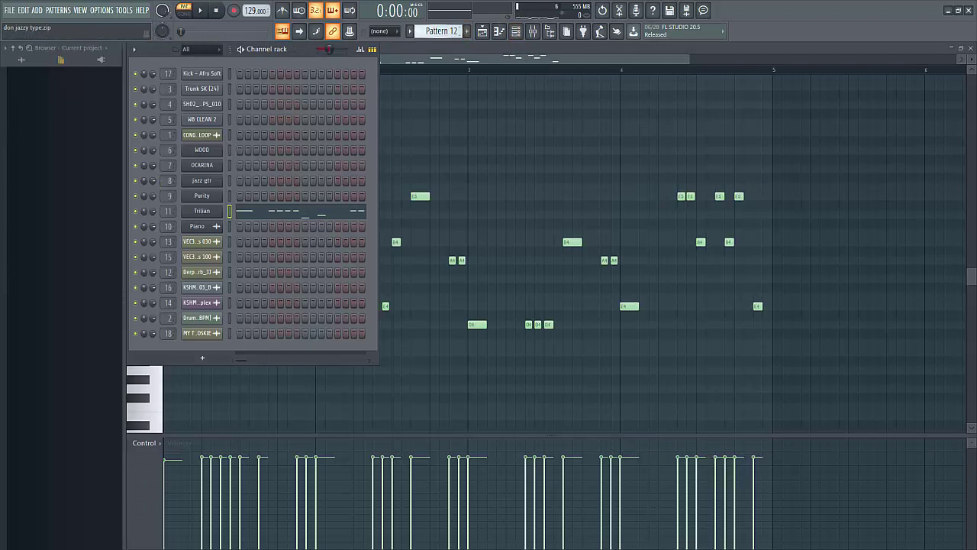
key("F9")
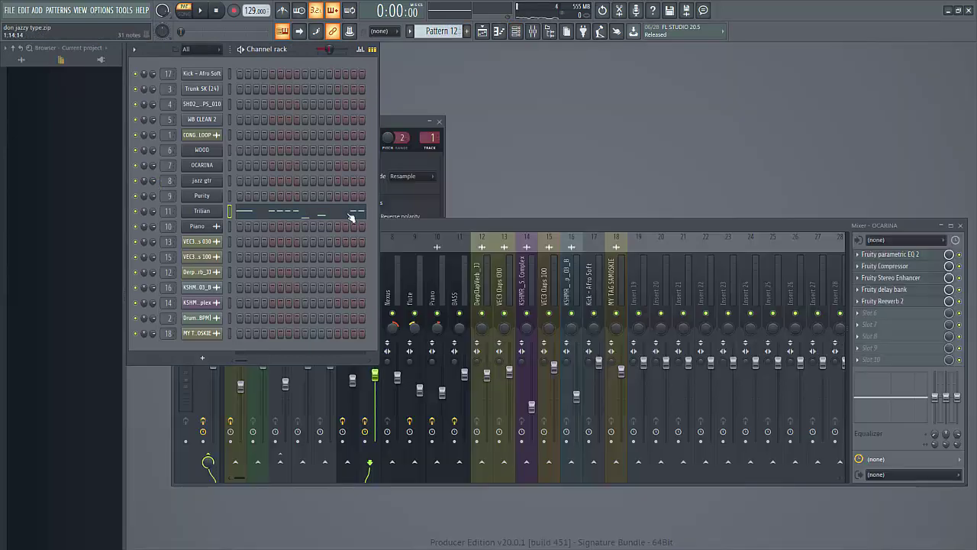
key("F7")
key("space")
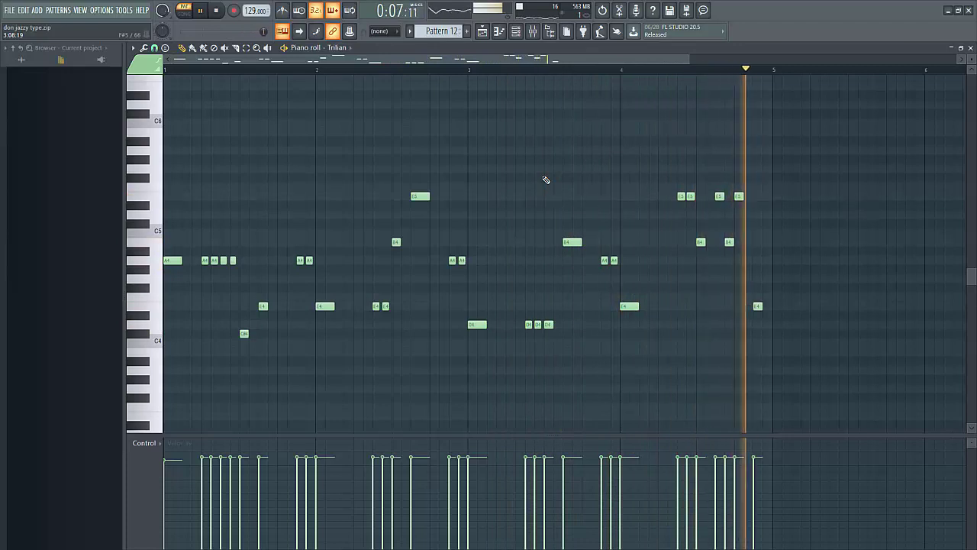
key("space")
key("F5")
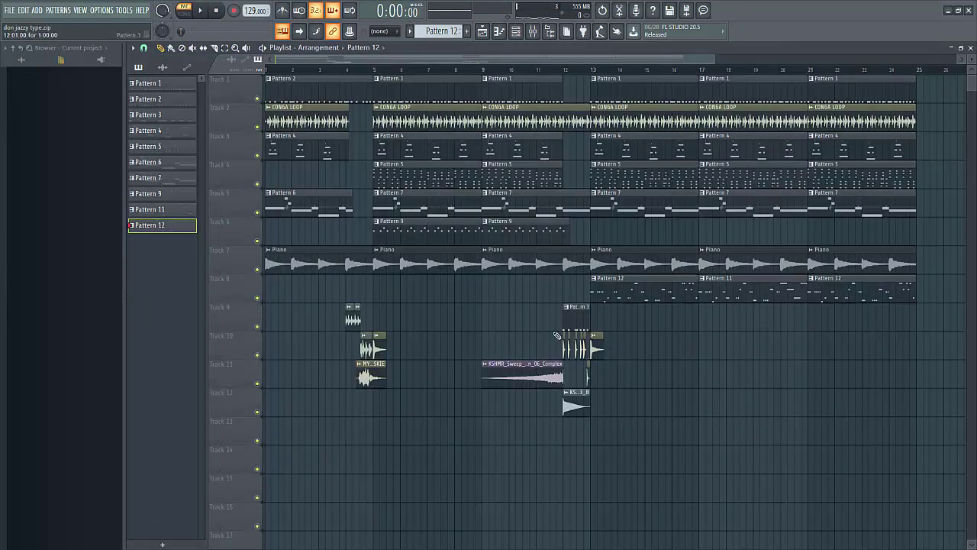
Open the mixer to show the Master's Fruity Multiband Compressor and Fruity Limiter.
key("F9")
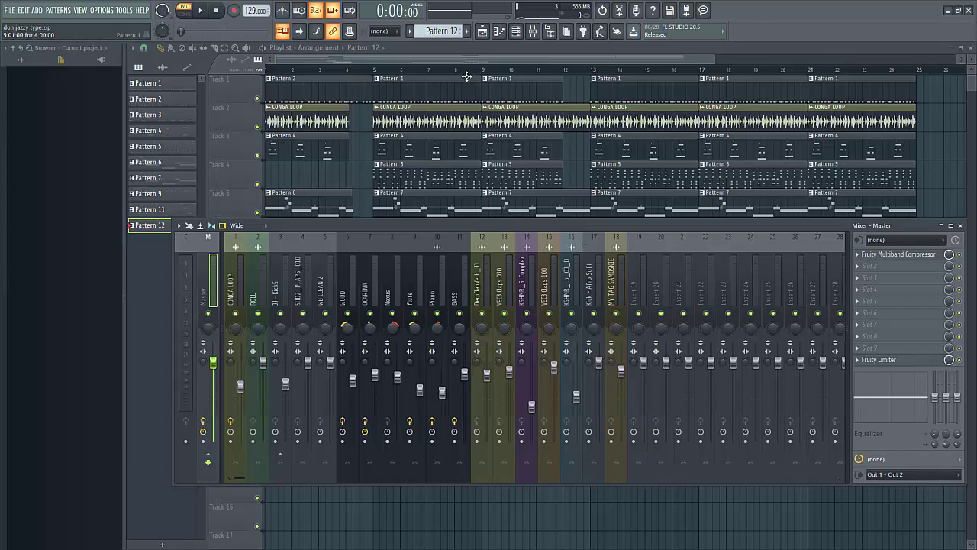
Close the mixer and zoom the playlist out to show the arrangement through bar 30.
key("F9")
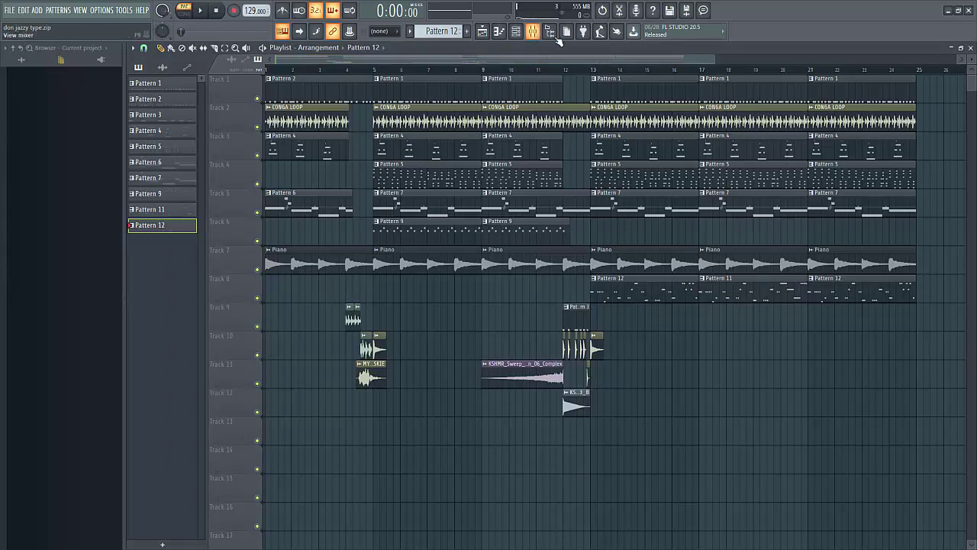
left_click_drag(712, 56, 777, 55)
key("F9")
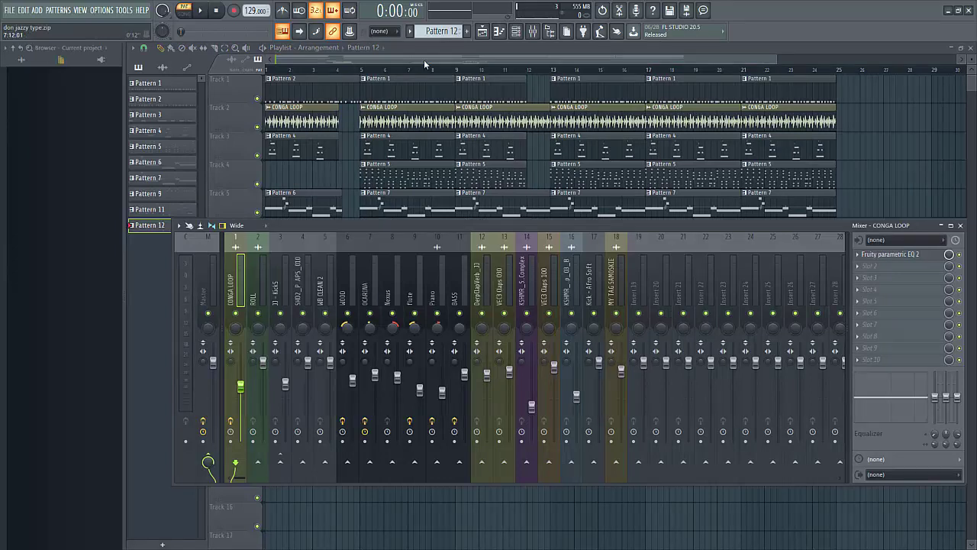
key("F9")
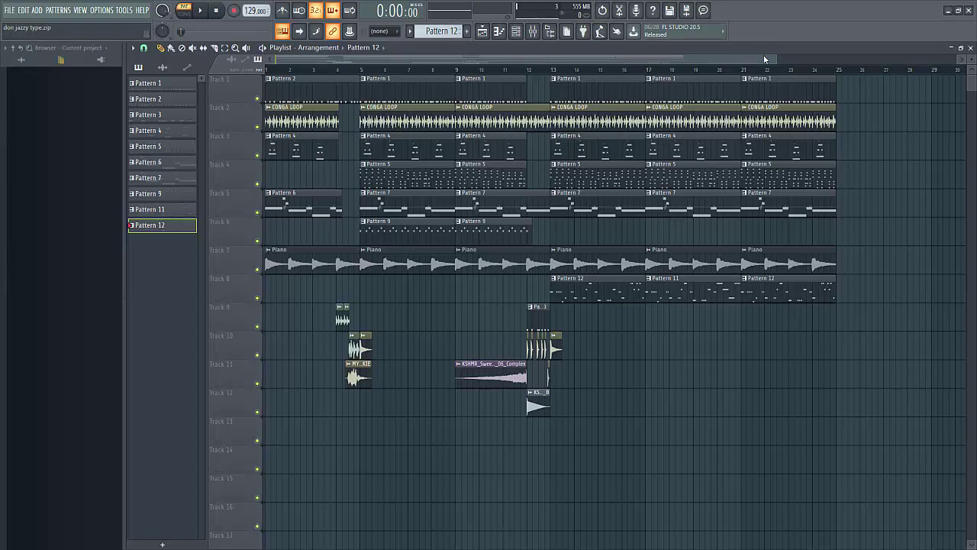
Switch playback to song mode and preview the Piano clip's sample in its channel settings.
key("l")
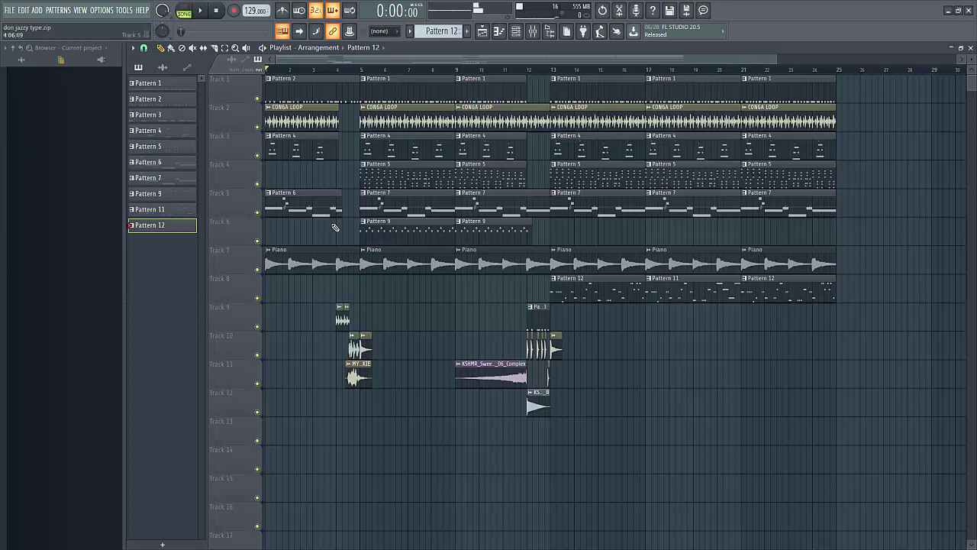
double_click(319, 251)
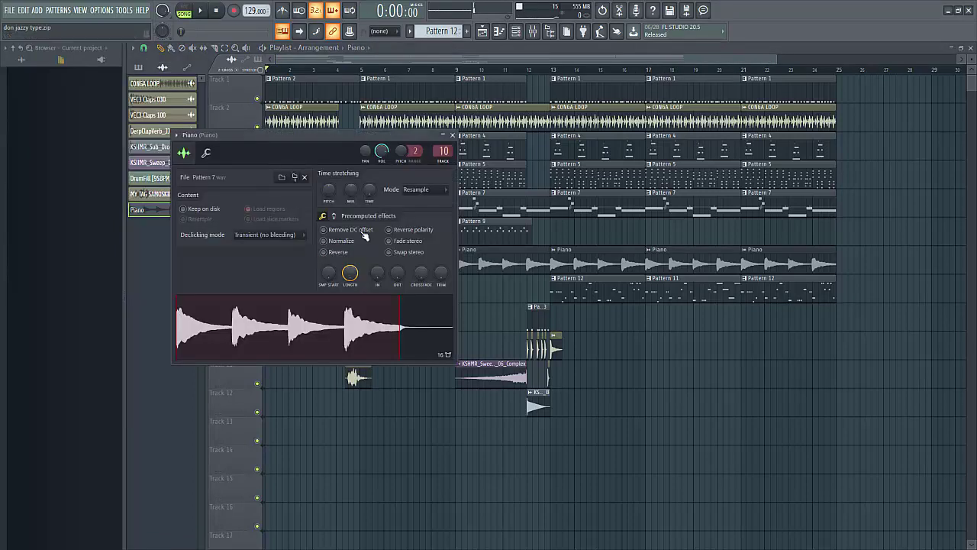
left_click(316, 319)
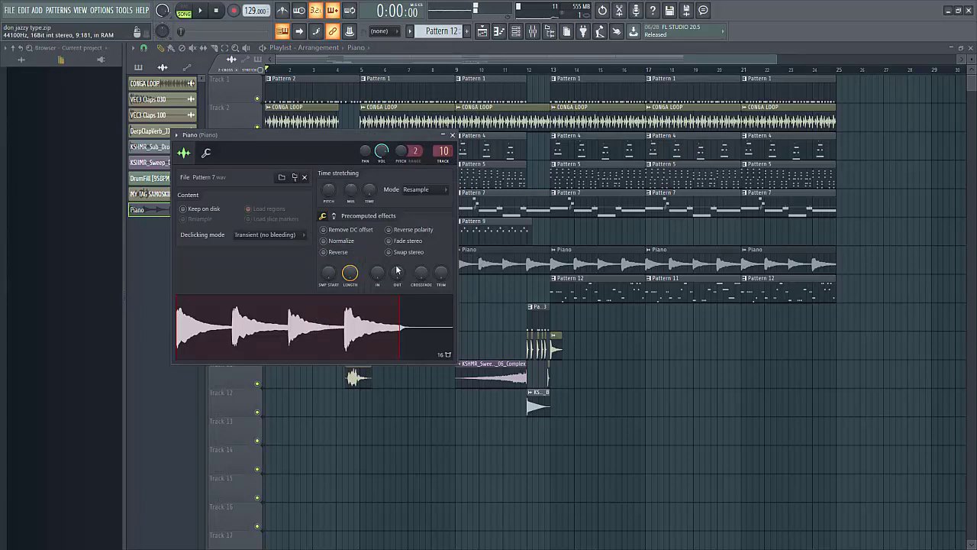
left_click(452, 134)
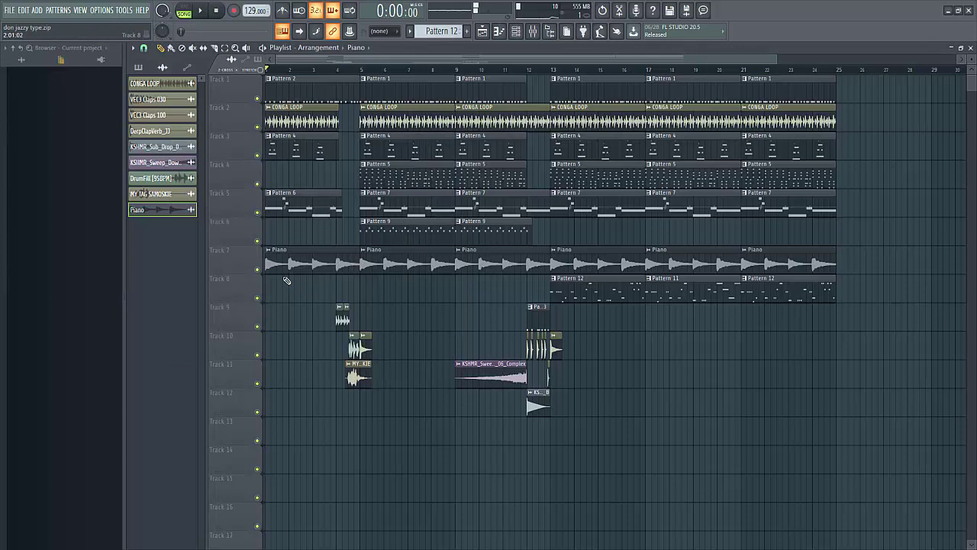